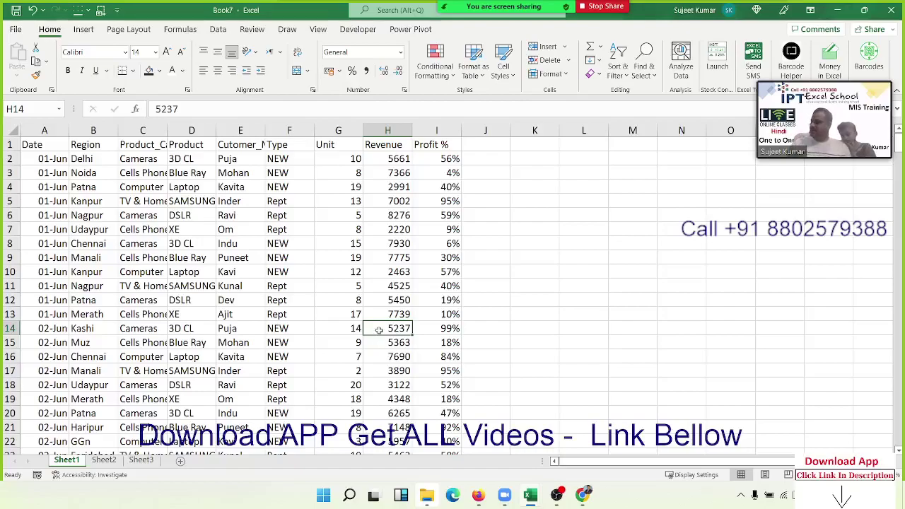
# Step: Fill cell G6 with gold, then undo the gold fill
pyautogui.click(162, 219)
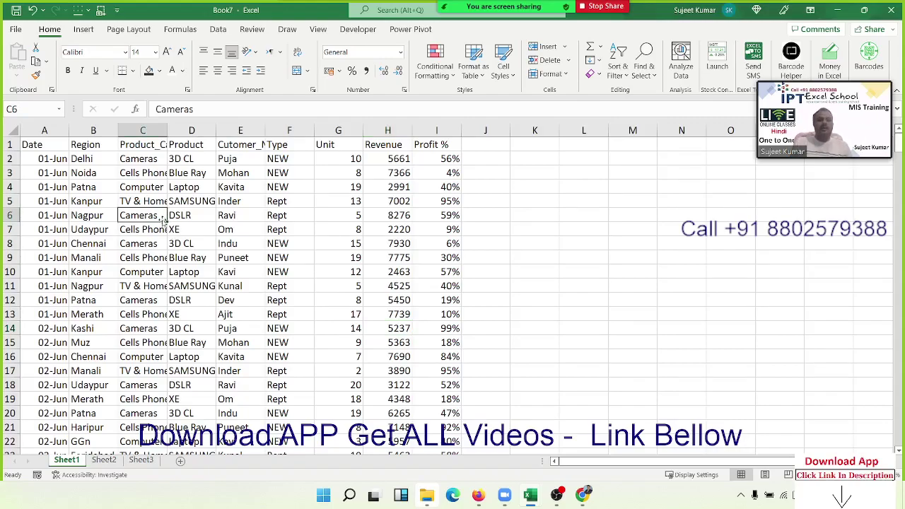
pyautogui.click(433, 71)
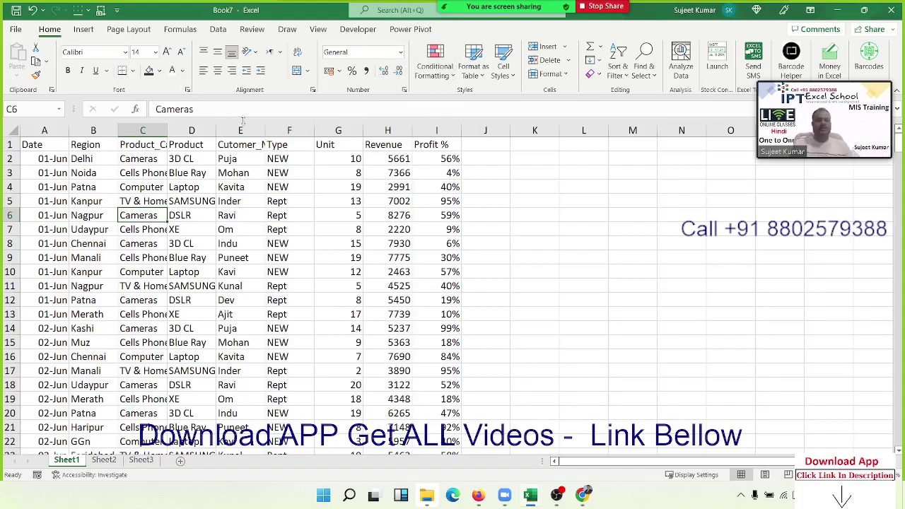
pyautogui.click(335, 213)
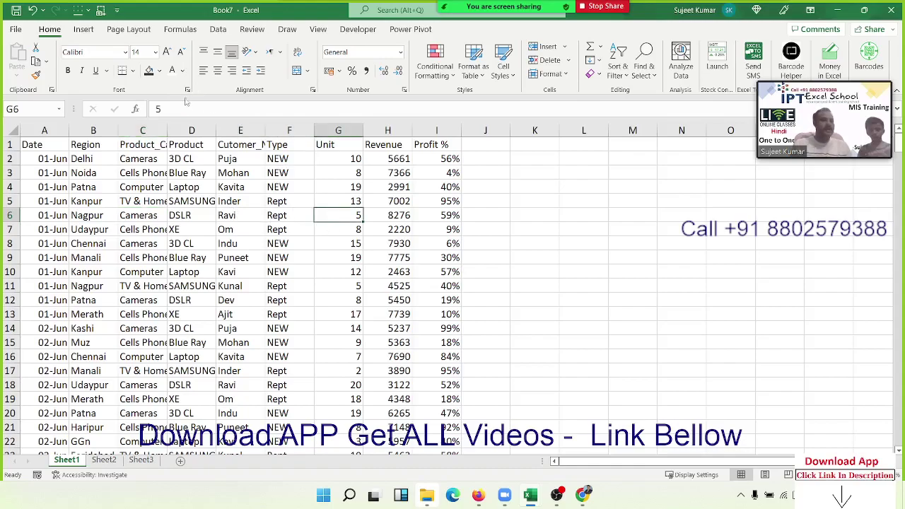
pyautogui.click(159, 71)
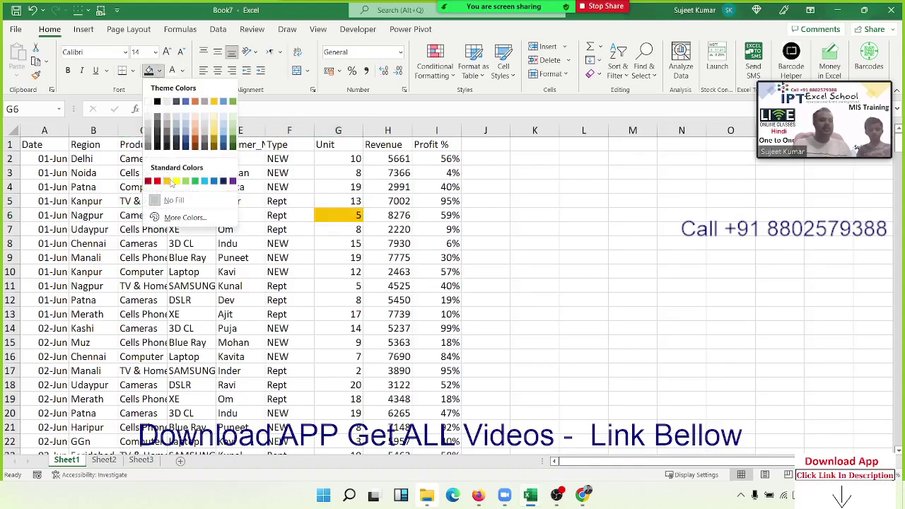
pyautogui.click(172, 182)
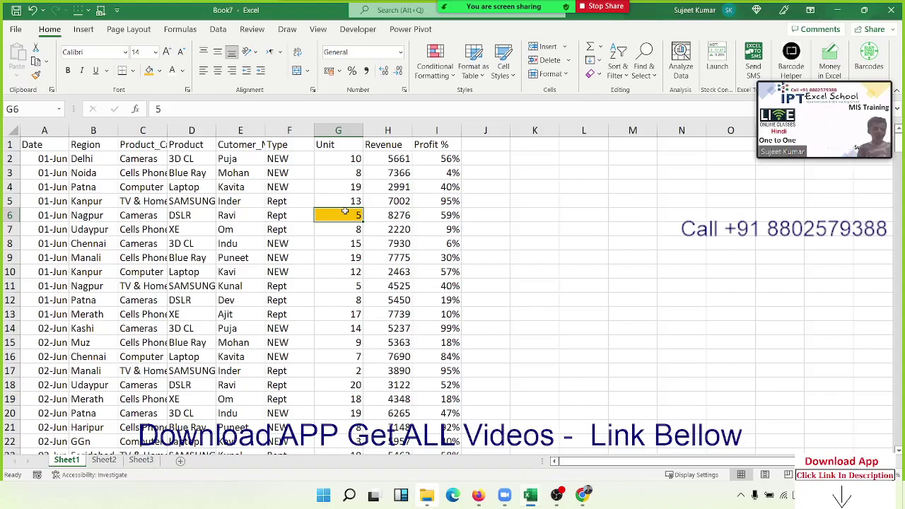
pyautogui.hotkey('ctrl', 'z')
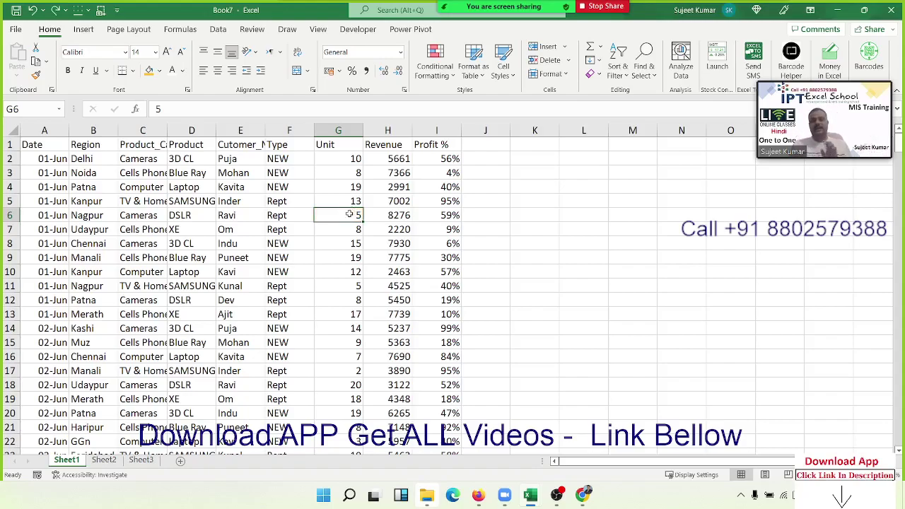
# Step: Cancel an accidental move of the Unit header and select the whole column G
pyautogui.click(346, 182)
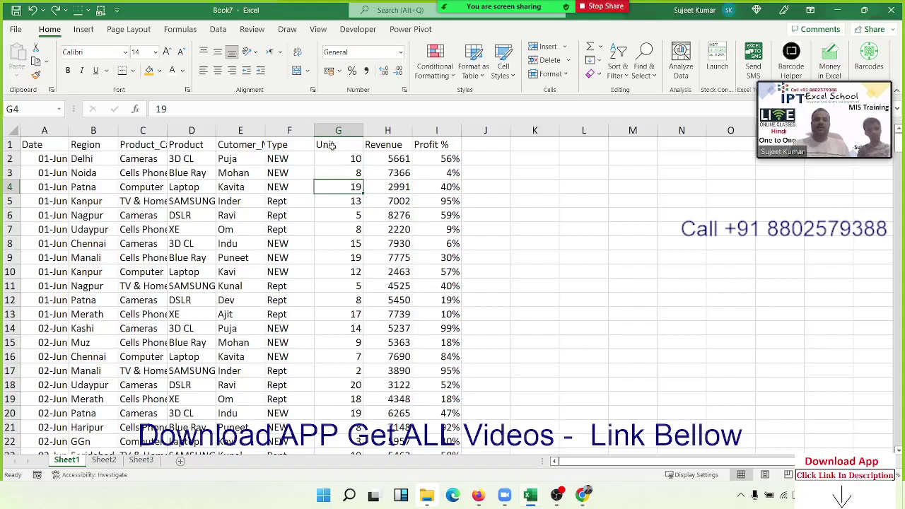
pyautogui.click(329, 145)
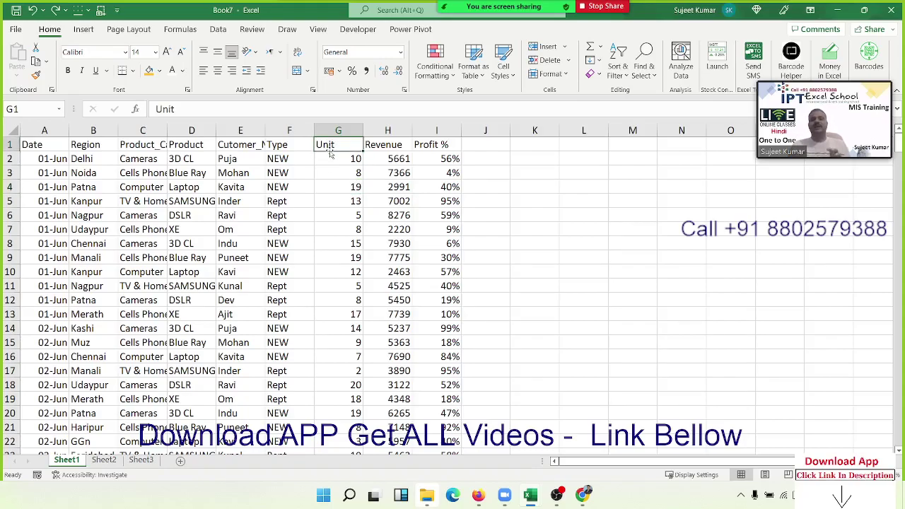
pyautogui.moveTo(329, 153); pyautogui.dragTo(326, 158)
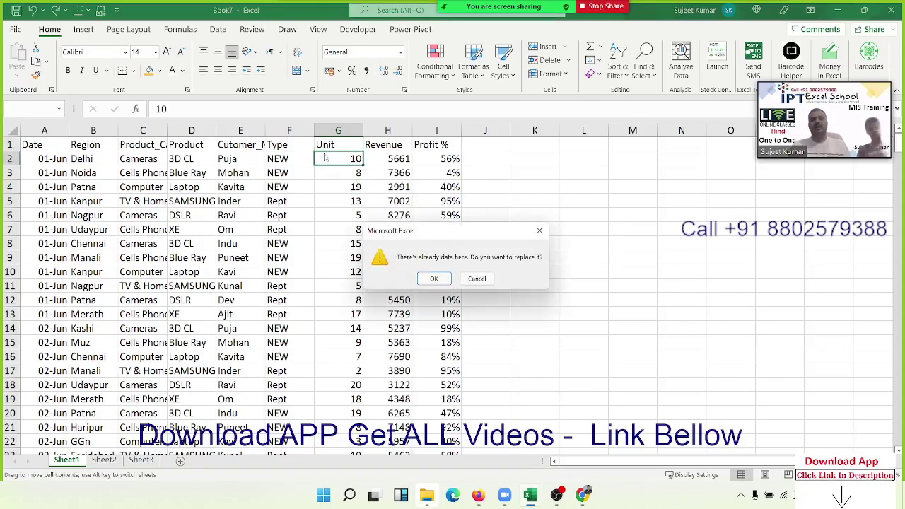
pyautogui.press('Escape')
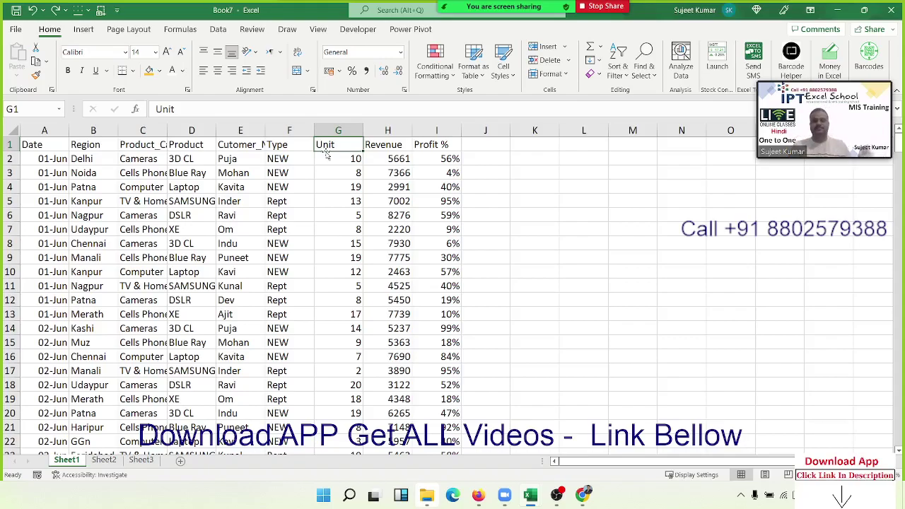
pyautogui.click(341, 192)
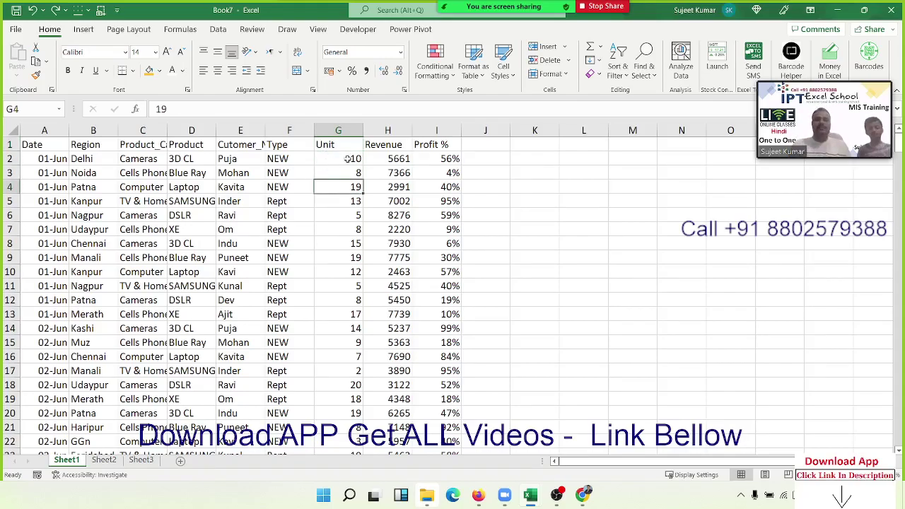
pyautogui.click(342, 131)
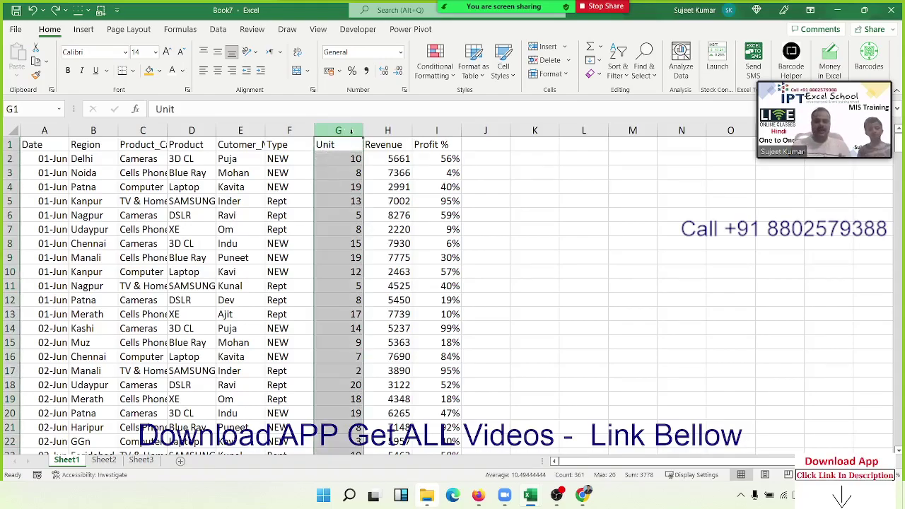
# Step: Start a Greater Than rule under Highlight Cells Rules for the Unit column
pyautogui.click(440, 77)
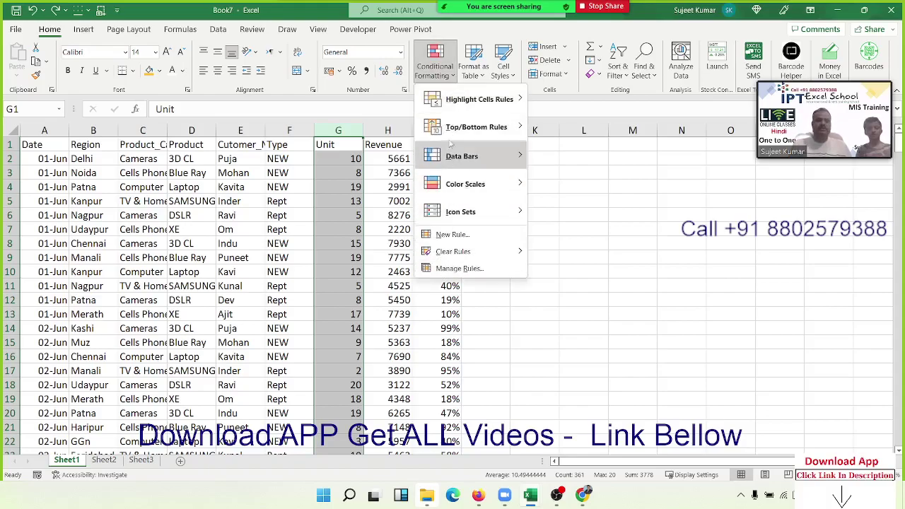
pyautogui.moveTo(451, 112)
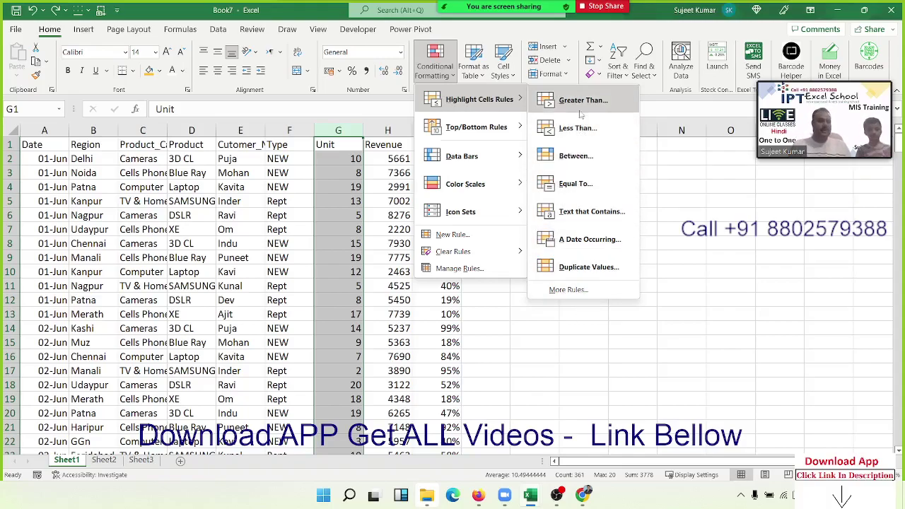
pyautogui.click(580, 110)
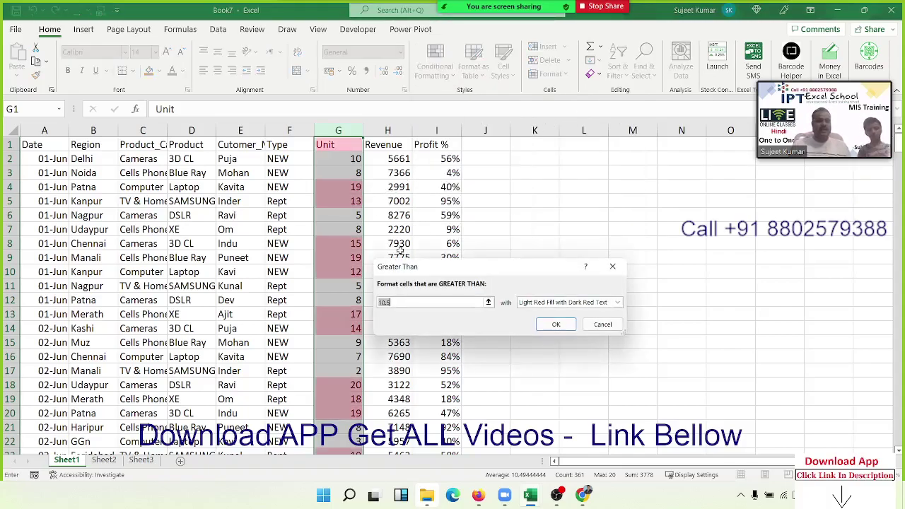
# Step: Set the Greater Than threshold to 15
pyautogui.write('5')
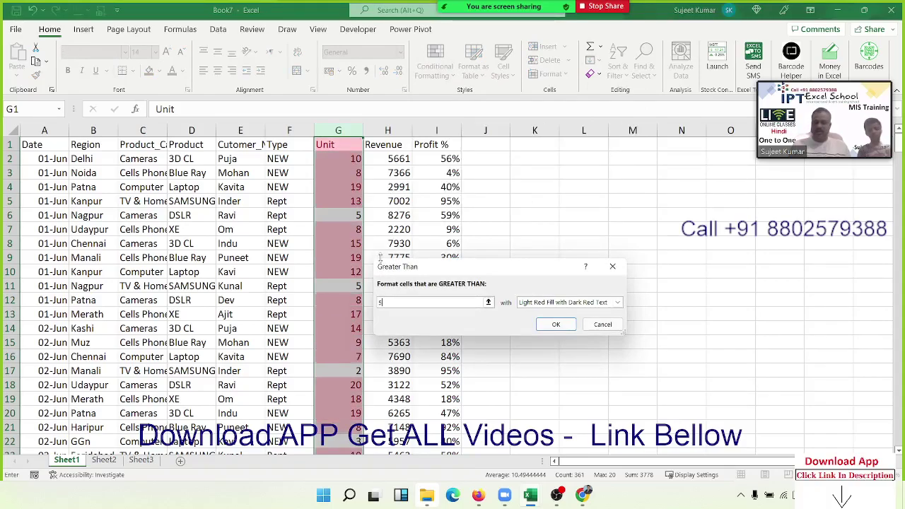
pyautogui.write('0')
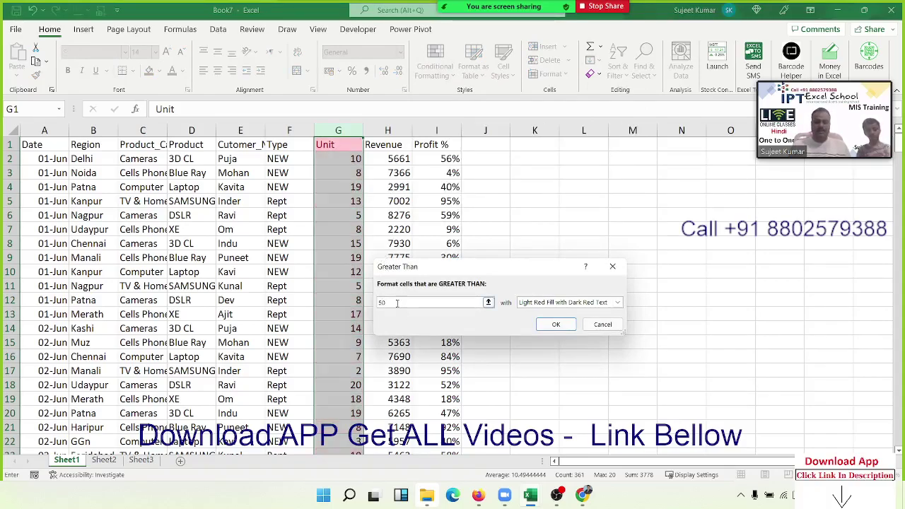
pyautogui.doubleClick(398, 303)
pyautogui.write('15')
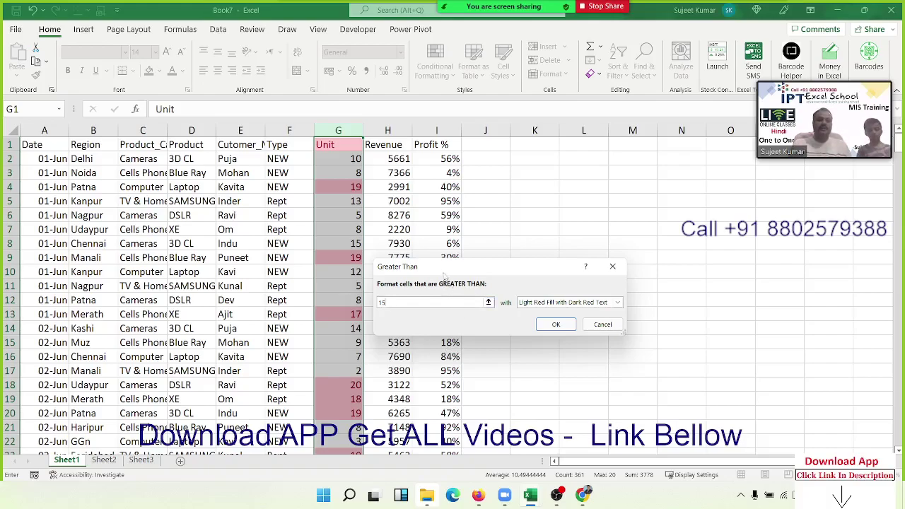
# Step: Preview Yellow Fill, then Green Fill with Dark Green Text on Unit values above 15
pyautogui.moveTo(436, 269); pyautogui.dragTo(451, 184)
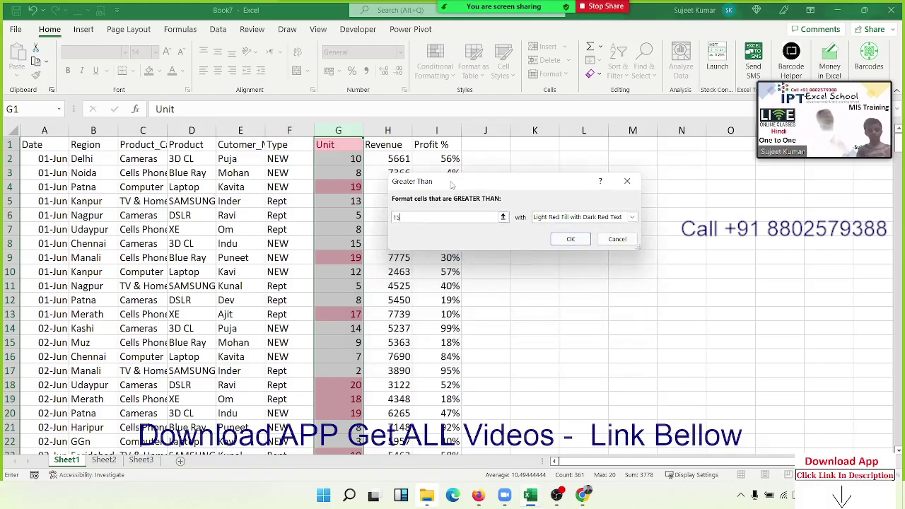
pyautogui.click(568, 217)
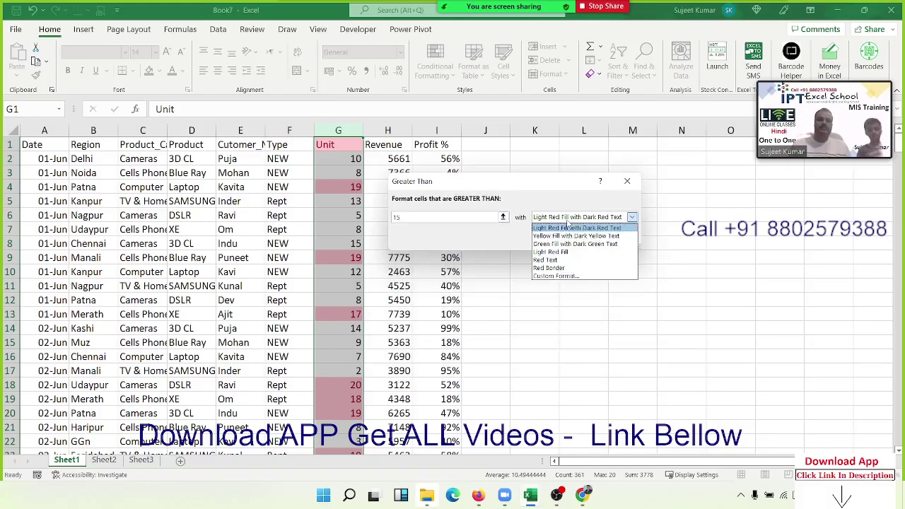
pyautogui.click(565, 233)
pyautogui.click(566, 220)
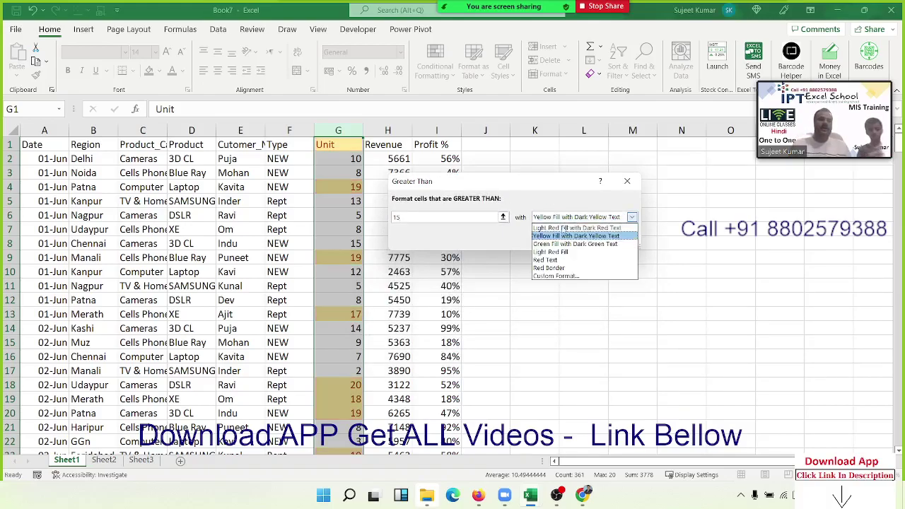
pyautogui.click(566, 243)
pyautogui.click(555, 217)
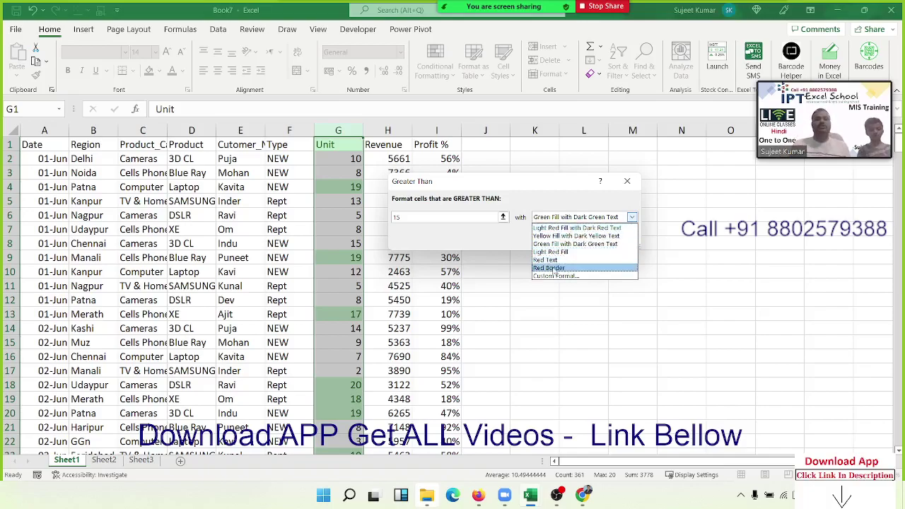
# Step: Choose a custom yellow fill in Format Cells and apply the greater-than-15 rule to column G
pyautogui.click(552, 276)
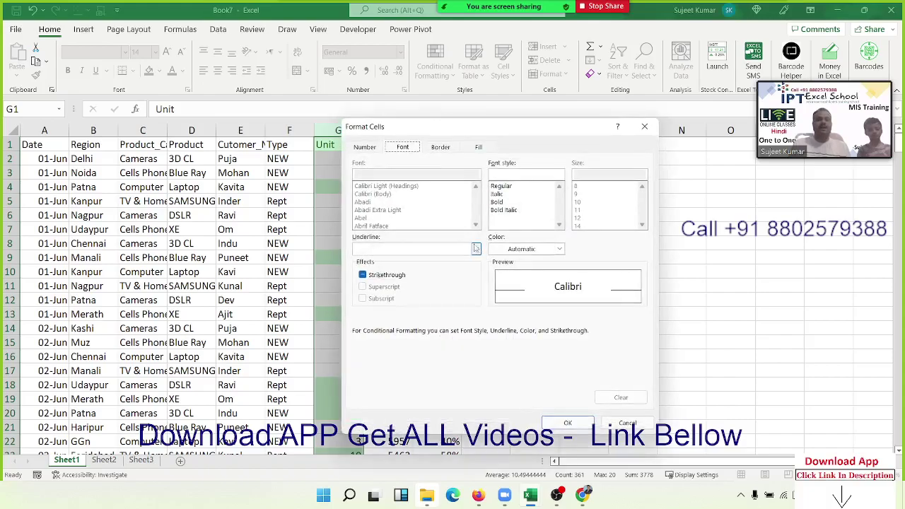
pyautogui.moveTo(424, 126); pyautogui.dragTo(153, 114)
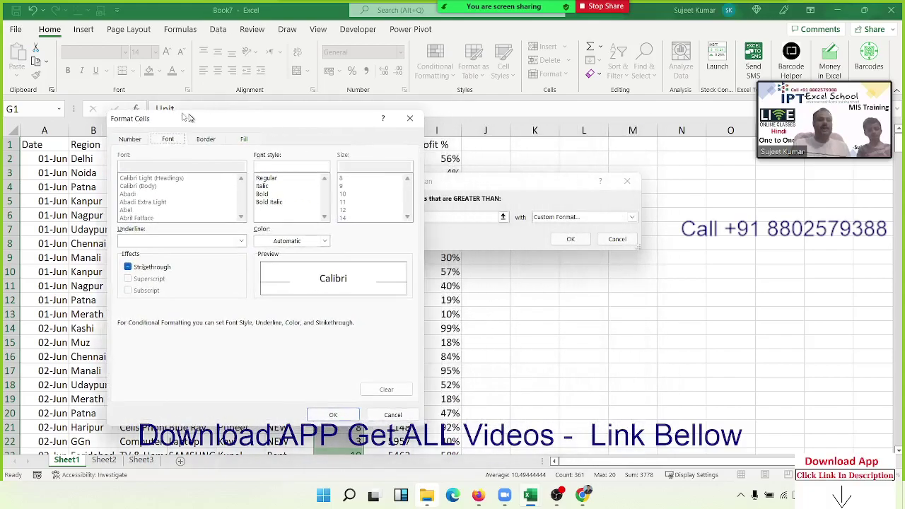
pyautogui.click(106, 139)
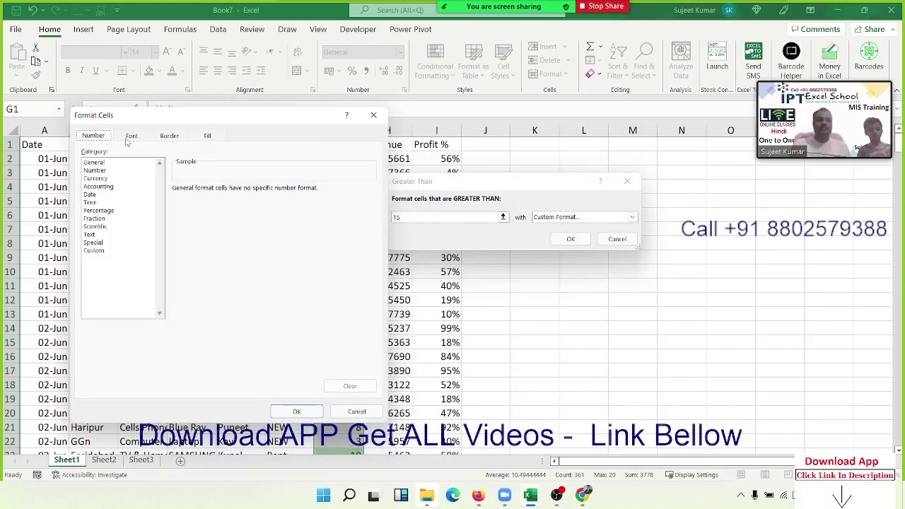
pyautogui.click(126, 140)
pyautogui.click(168, 137)
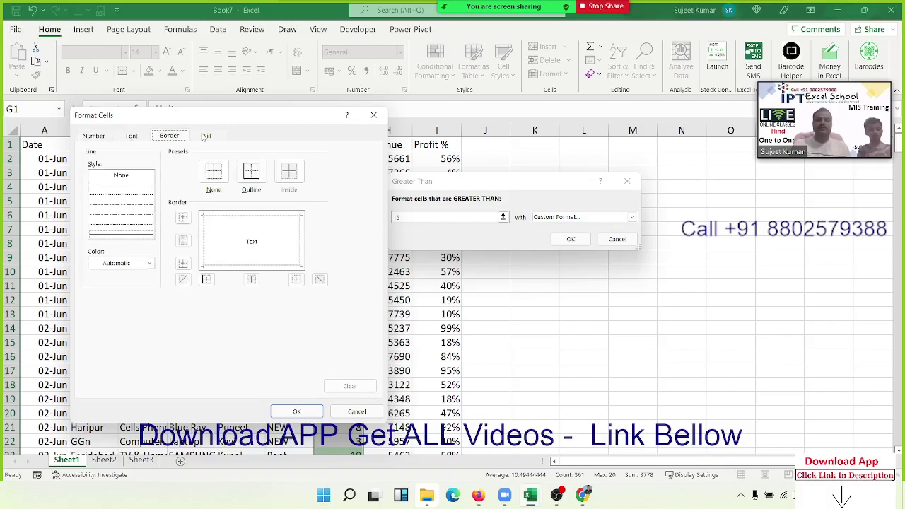
pyautogui.click(203, 137)
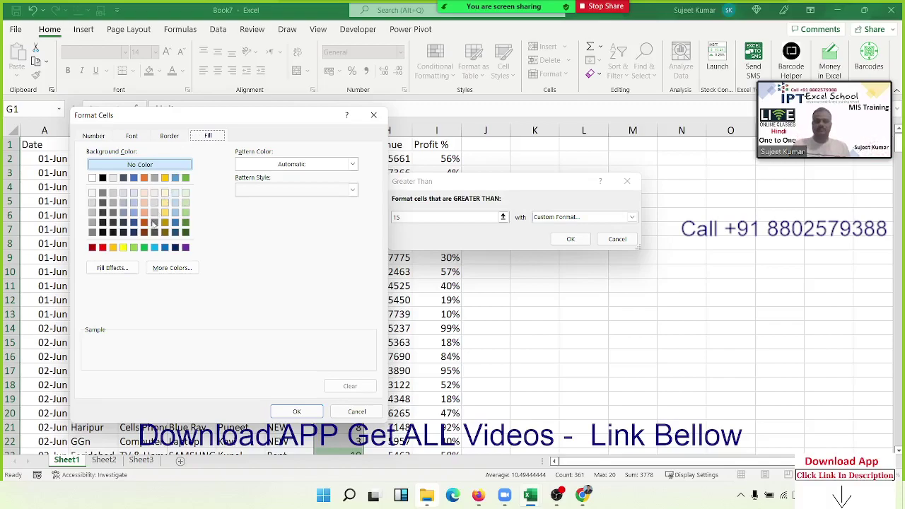
pyautogui.click(123, 247)
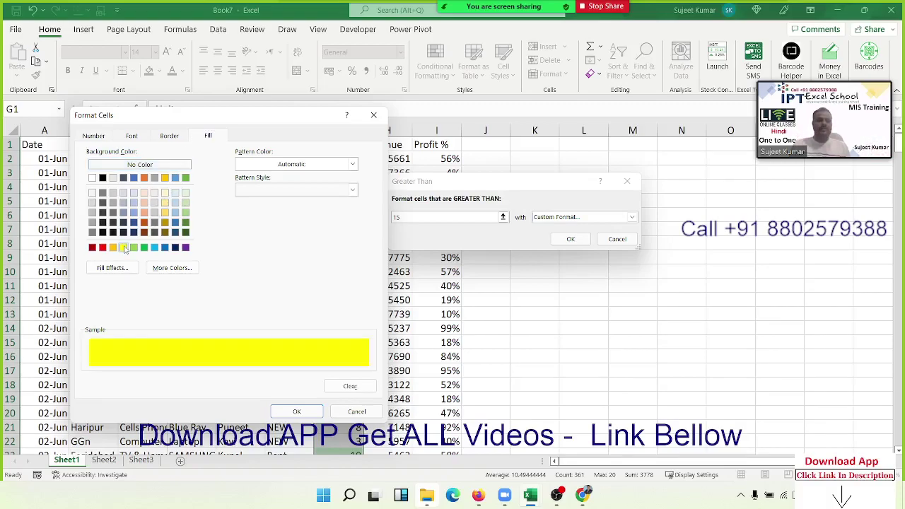
pyautogui.click(297, 412)
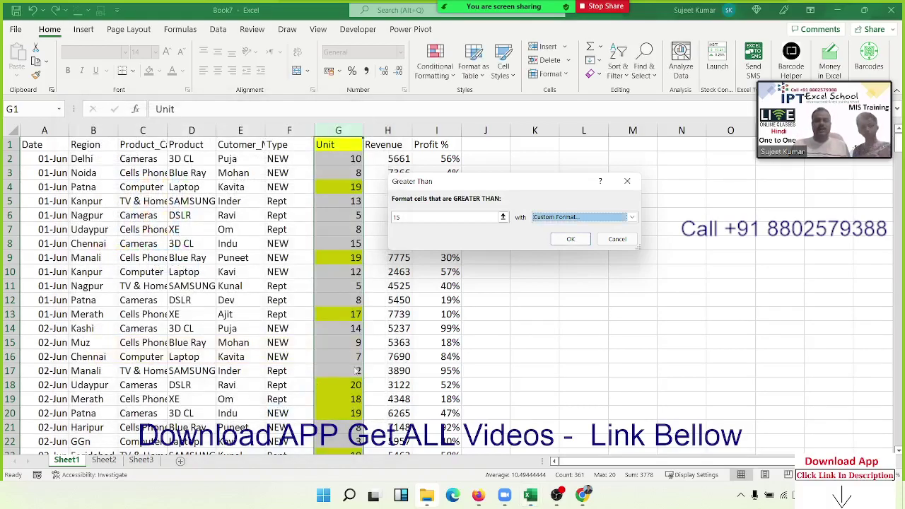
pyautogui.click(570, 239)
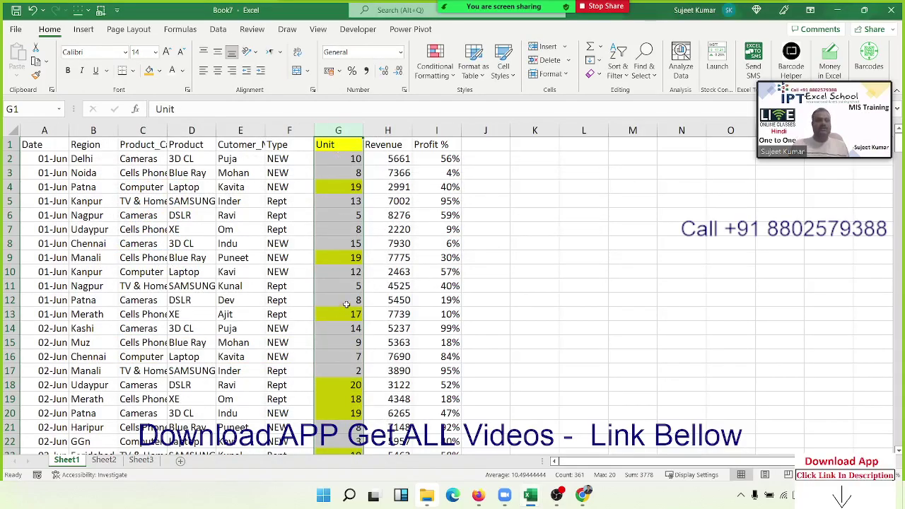
# Step: Change the Unit value in G6 to 50
pyautogui.click(346, 215)
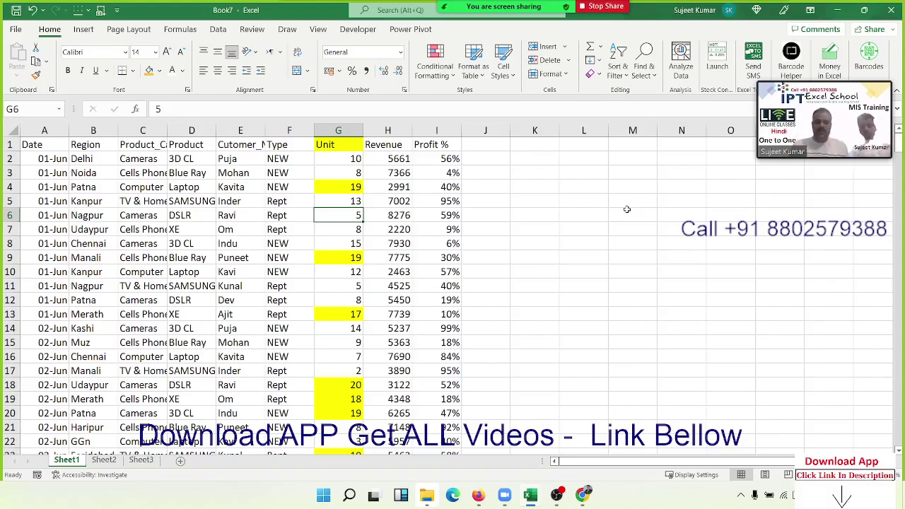
pyautogui.write('1')
pyautogui.press('BackSpace')
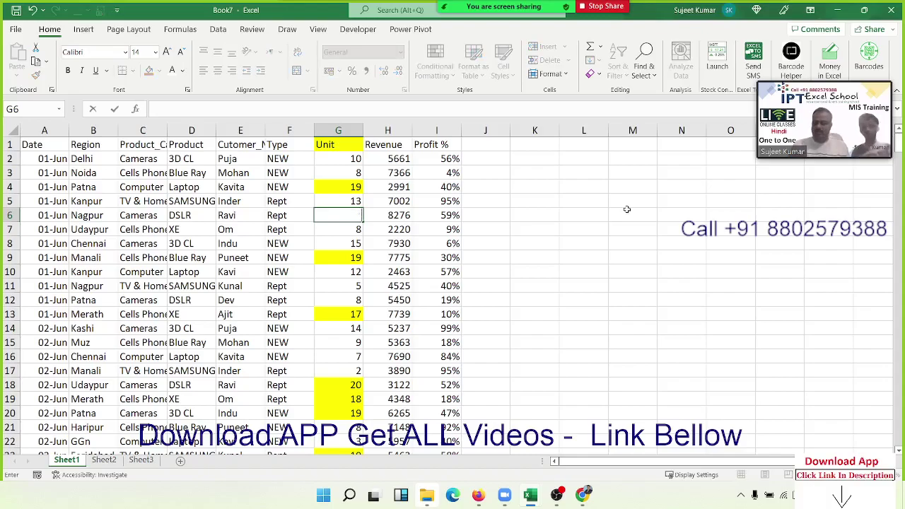
pyautogui.write('50')
pyautogui.hotkey('ctrl', 'Return')
pyautogui.press('Return')
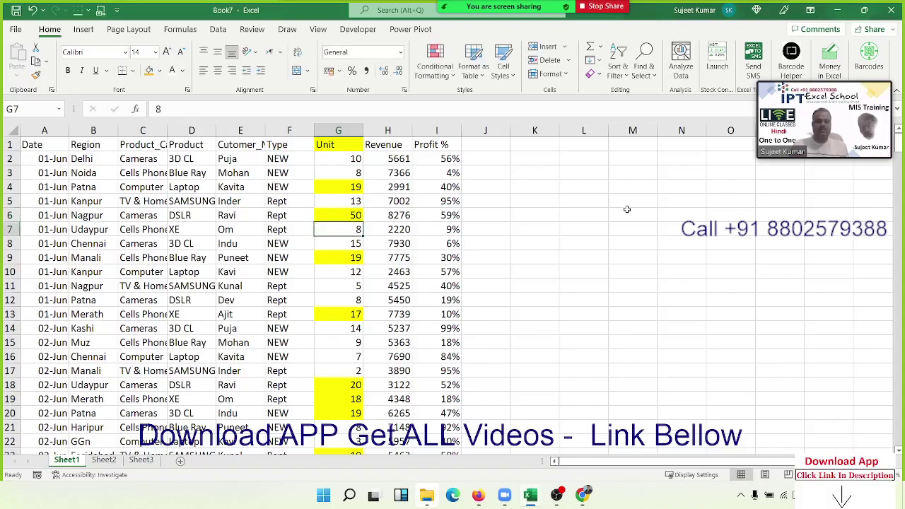
# Step: Change the Unit value in G9 to 9 and check that its highlight clears
pyautogui.press('Down')
pyautogui.press('Down')
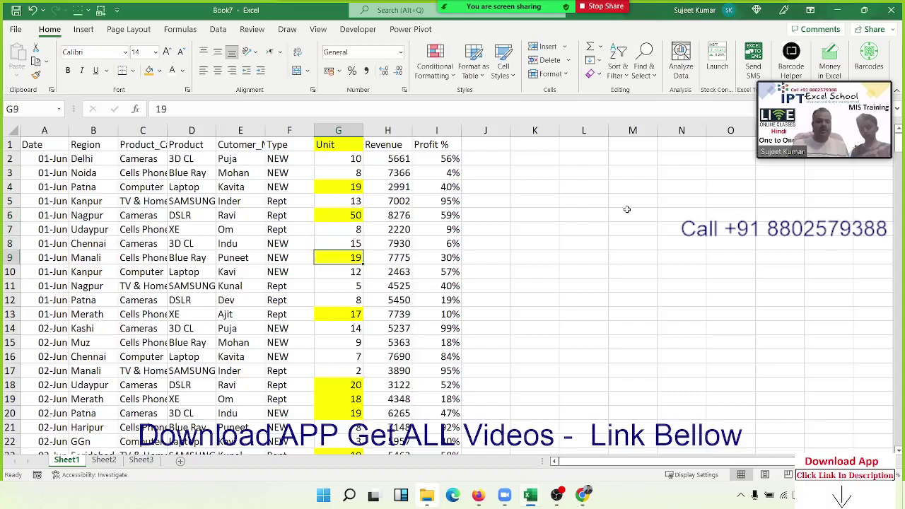
pyautogui.write('9')
pyautogui.hotkey('ctrl', 'Return')
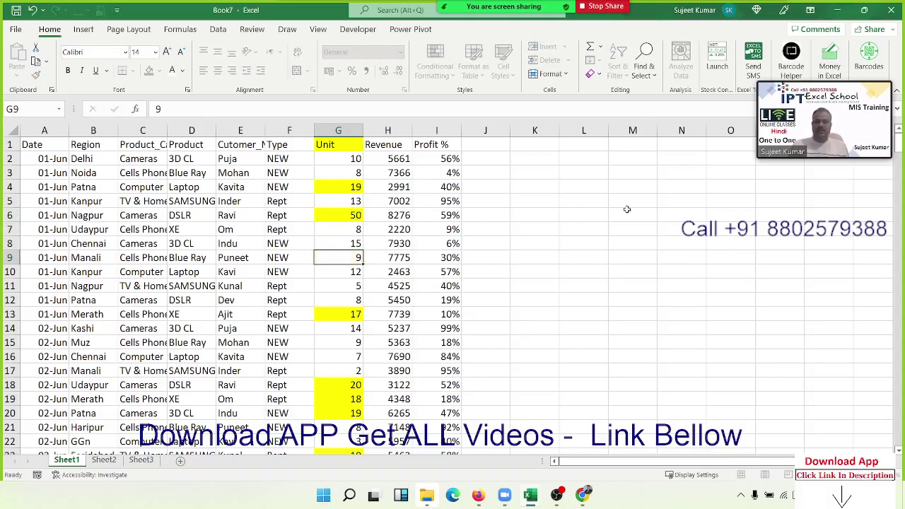
pyautogui.press('Return')
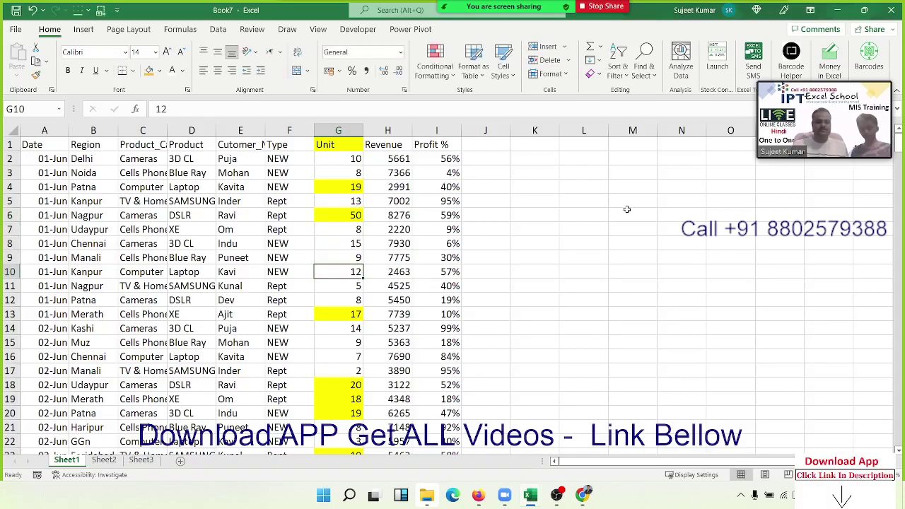
pyautogui.press('Up')
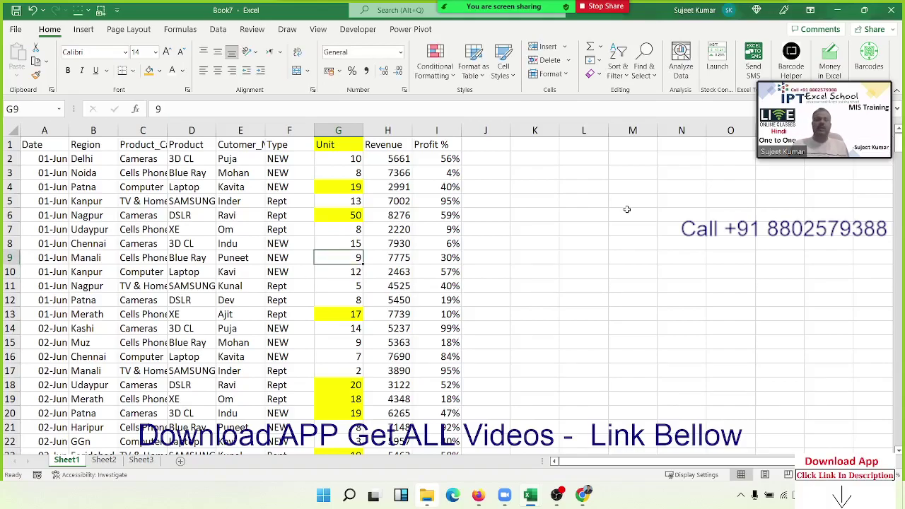
pyautogui.click(348, 132)
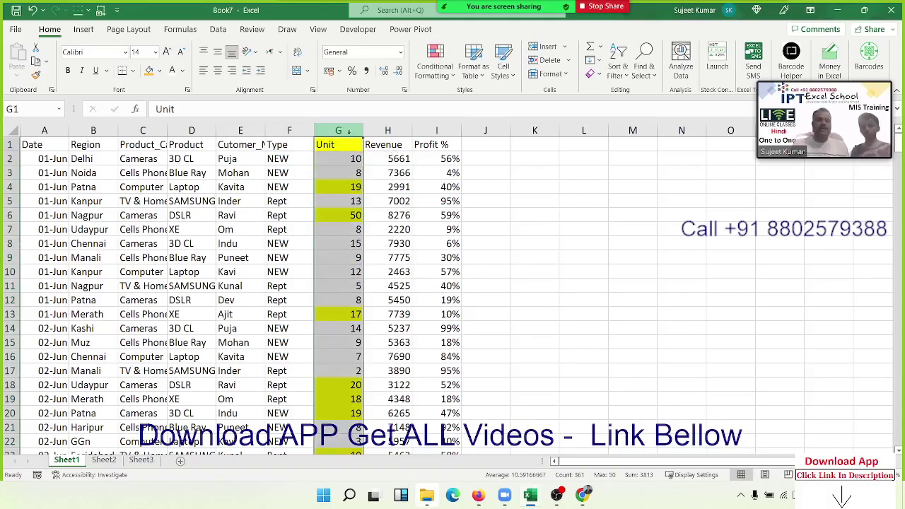
pyautogui.click(435, 64)
pyautogui.moveTo(488, 100)
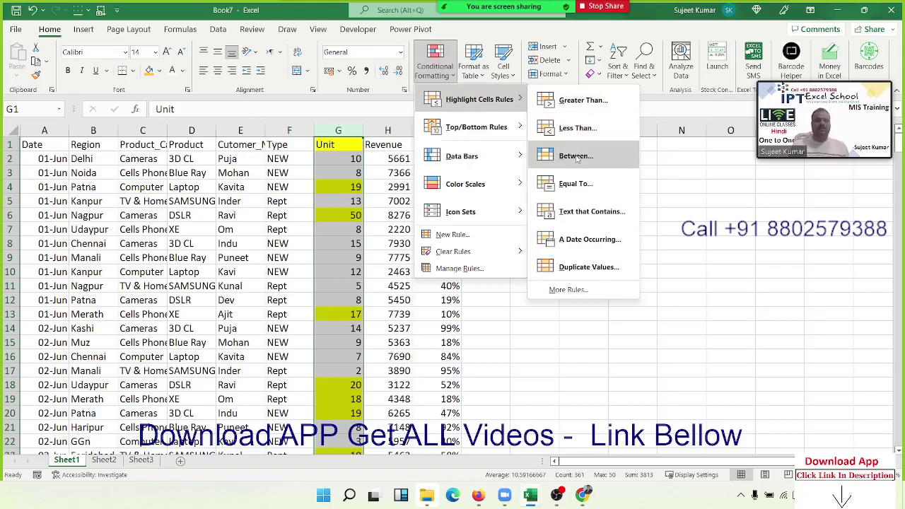
pyautogui.click(112, 167)
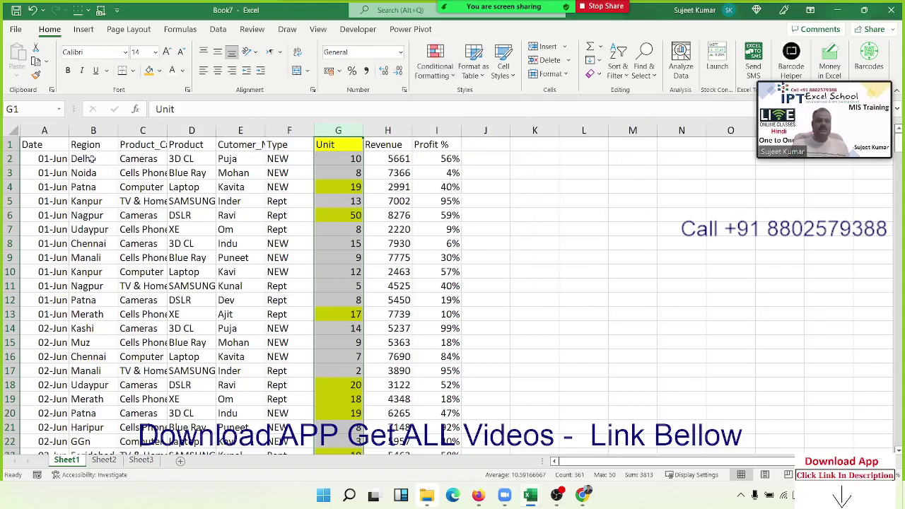
# Step: Select the Date column A and start a Greater Than highlight rule
pyautogui.click(50, 131)
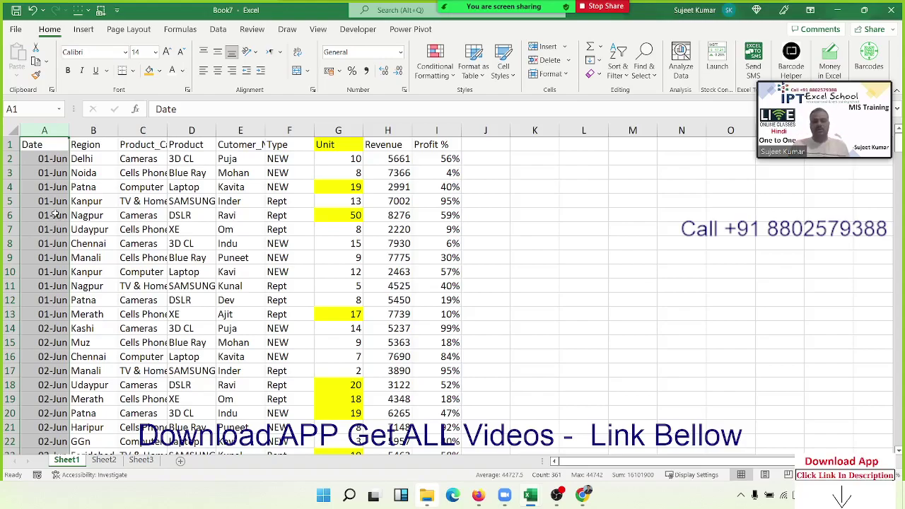
pyautogui.click(434, 69)
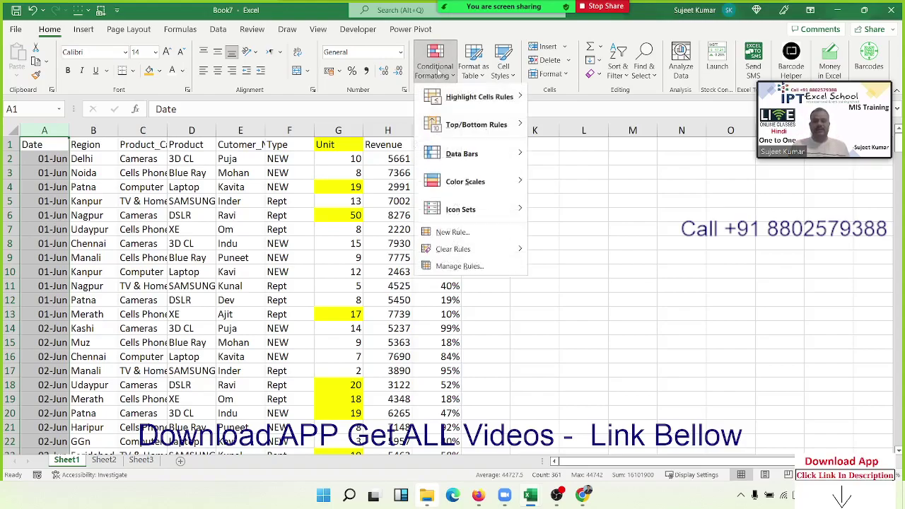
pyautogui.moveTo(452, 101)
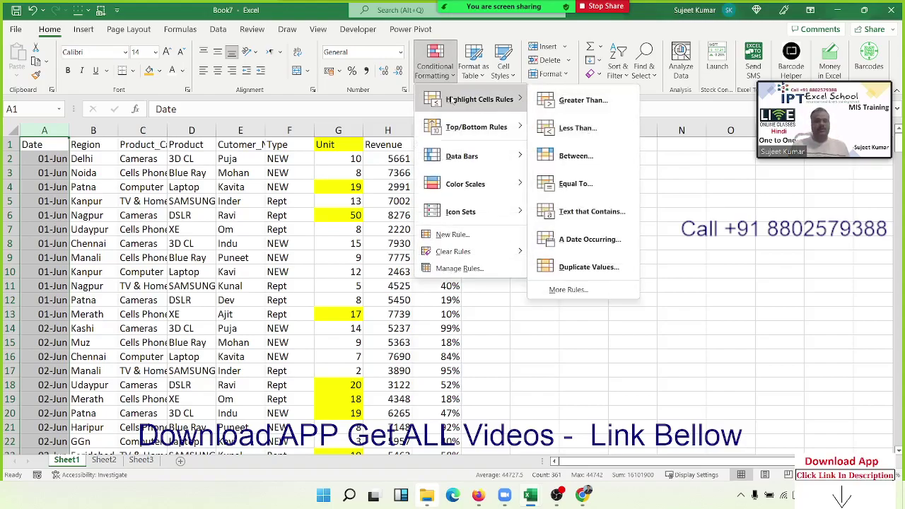
pyautogui.click(562, 103)
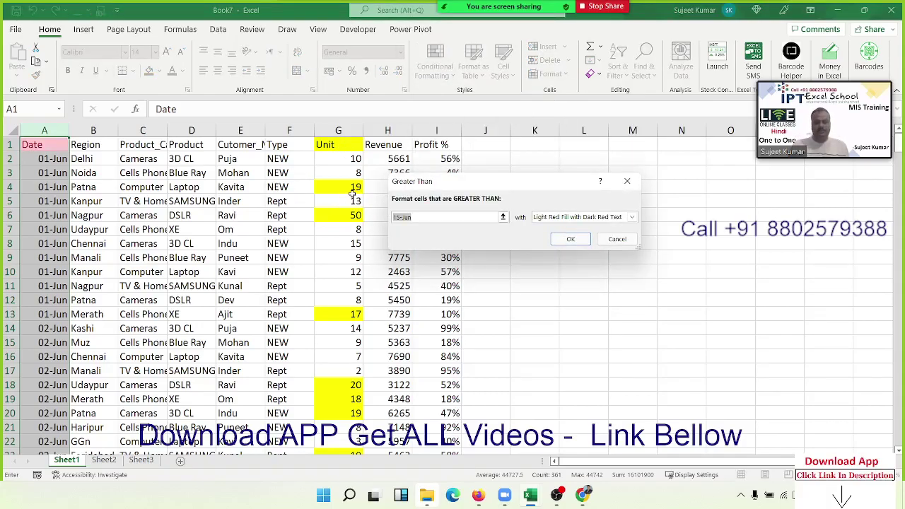
# Step: Enter 1-Jun-22 as the threshold, keeping Light Red Fill with Dark Red Text
pyautogui.write('2-jun-')
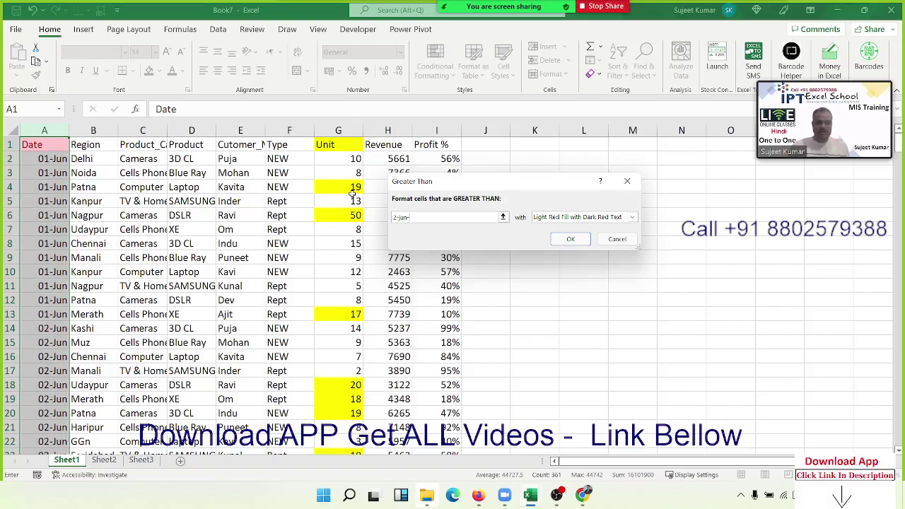
pyautogui.write('2')
pyautogui.write('22')
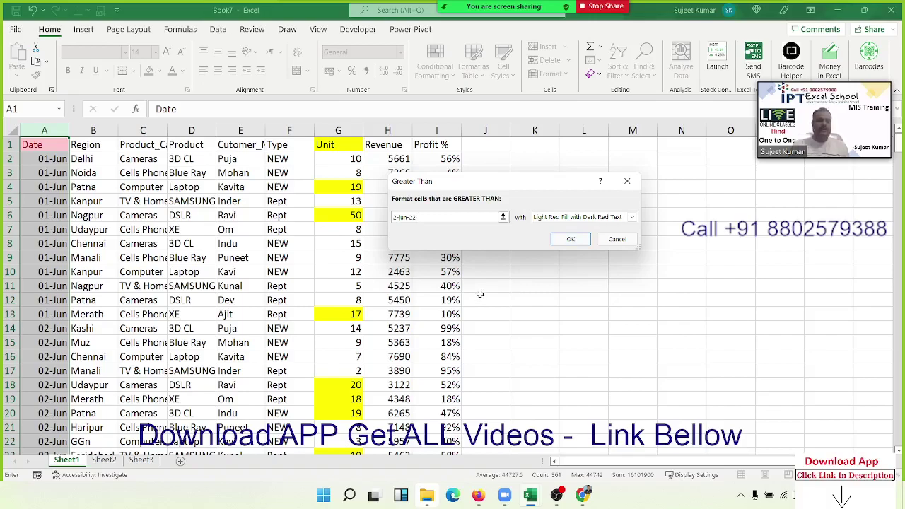
pyautogui.click(399, 219)
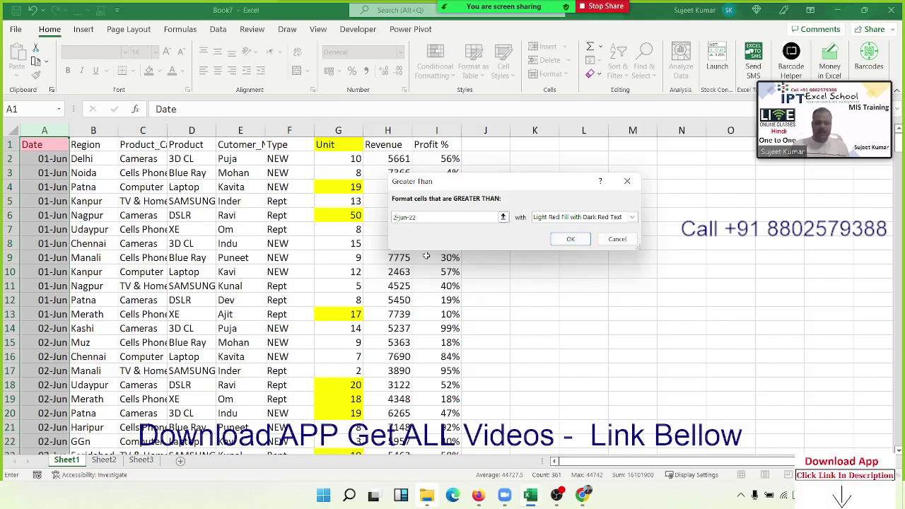
pyautogui.press('BackSpace')
pyautogui.write('1')
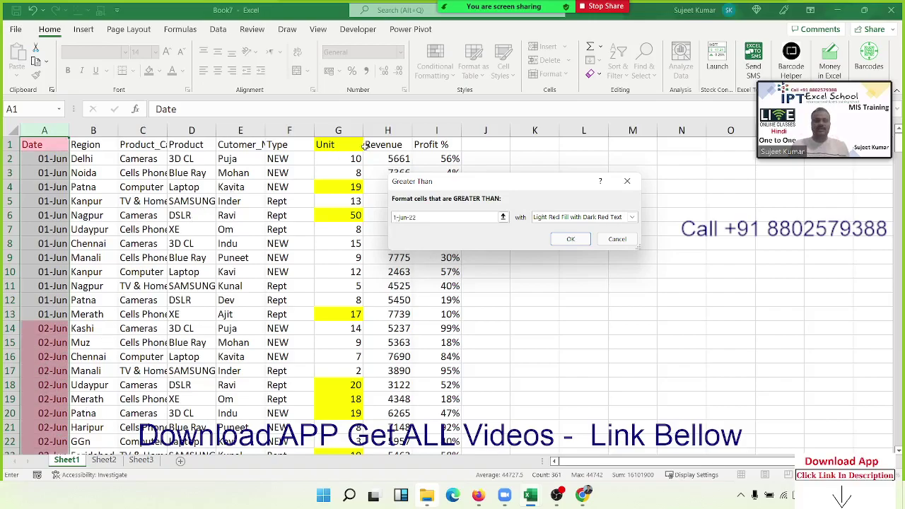
pyautogui.press('Escape')
pyautogui.click(435, 63)
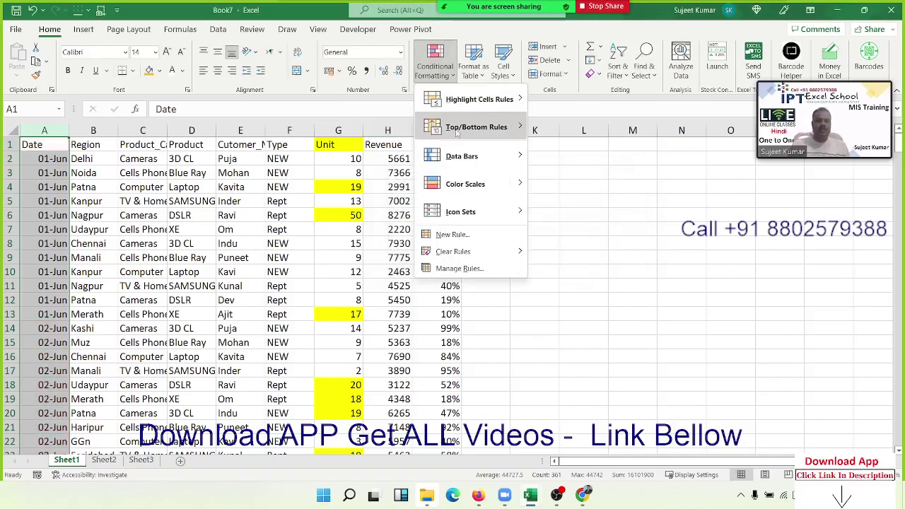
pyautogui.moveTo(462, 132)
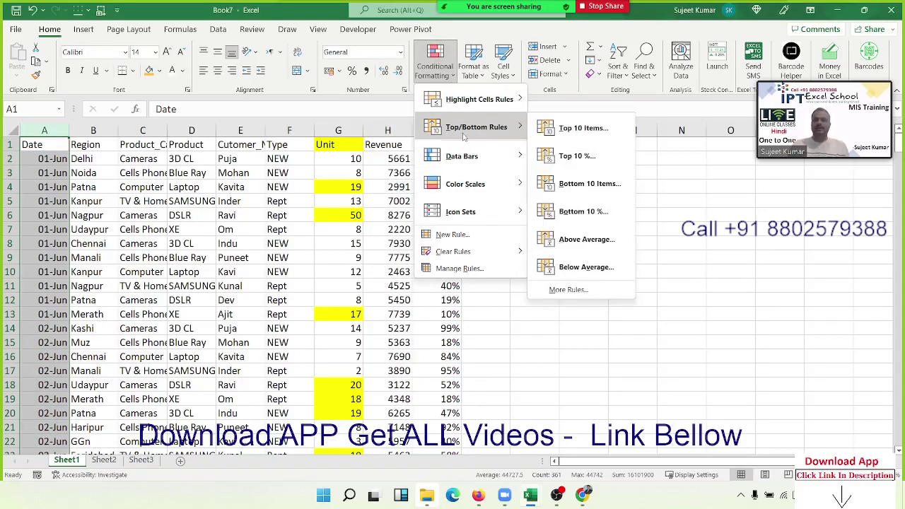
pyautogui.moveTo(467, 106)
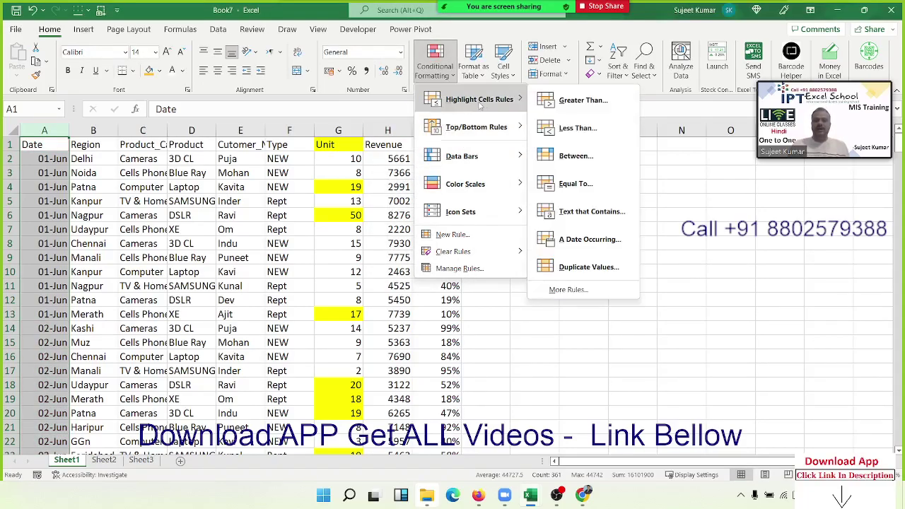
pyautogui.click(565, 166)
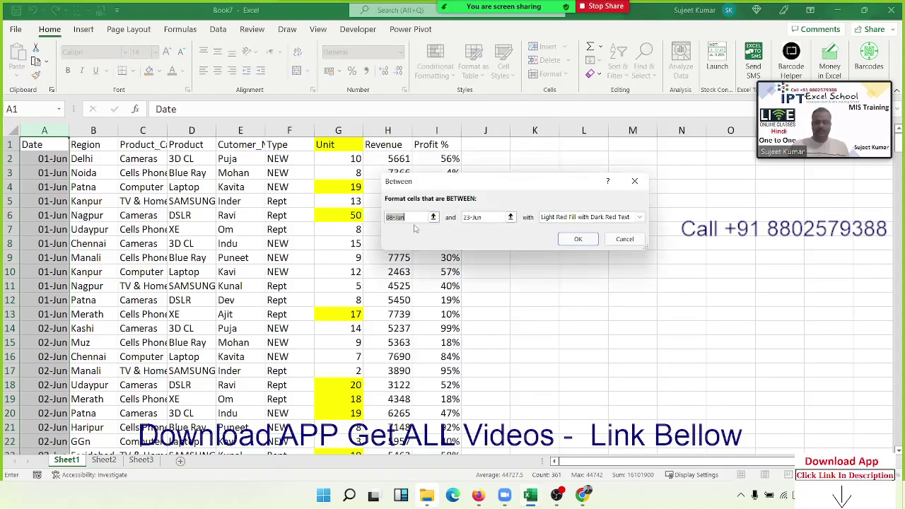
pyautogui.write('1-')
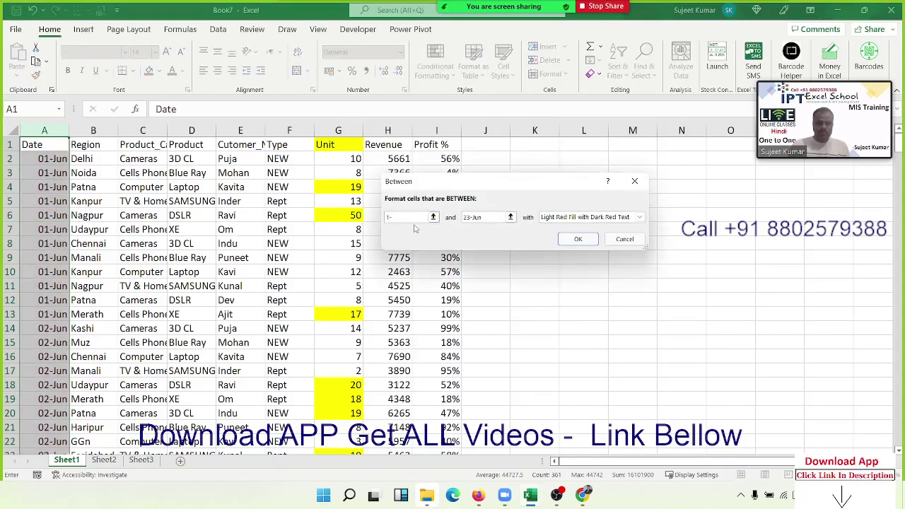
pyautogui.write('Jun')
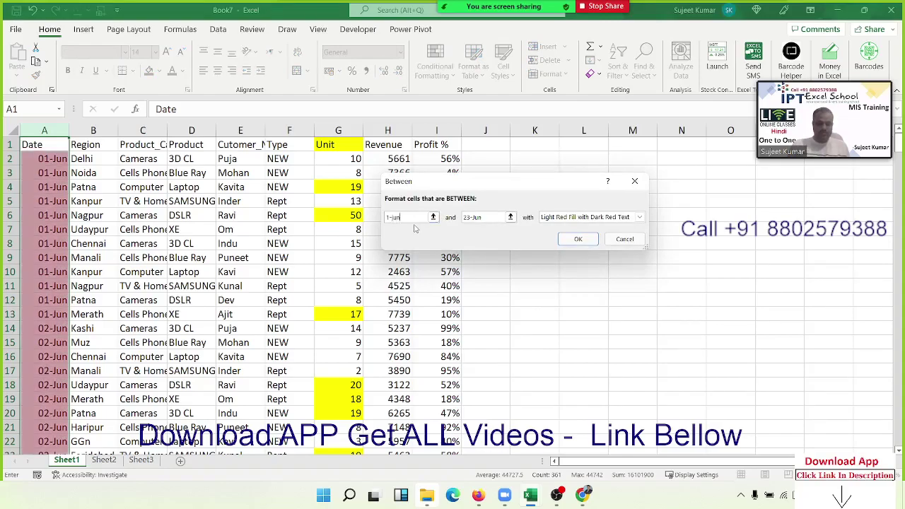
pyautogui.doubleClick(470, 217)
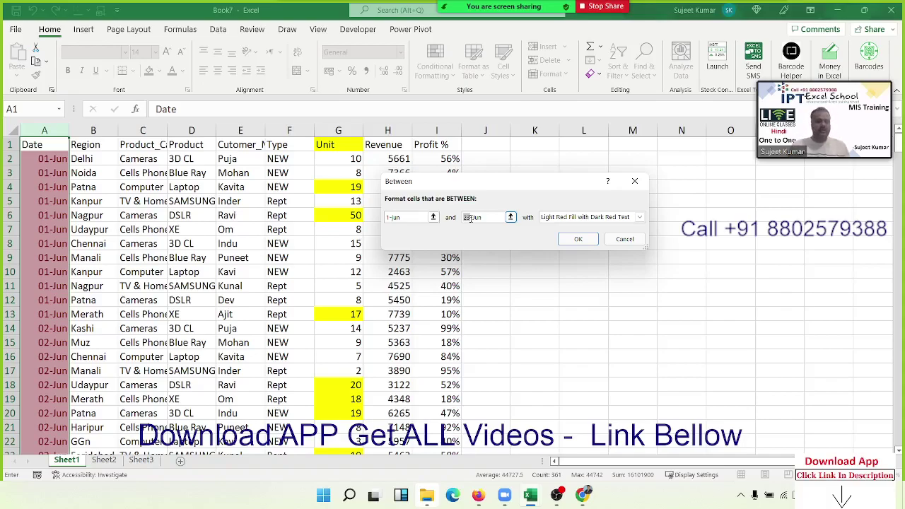
pyautogui.click(551, 219)
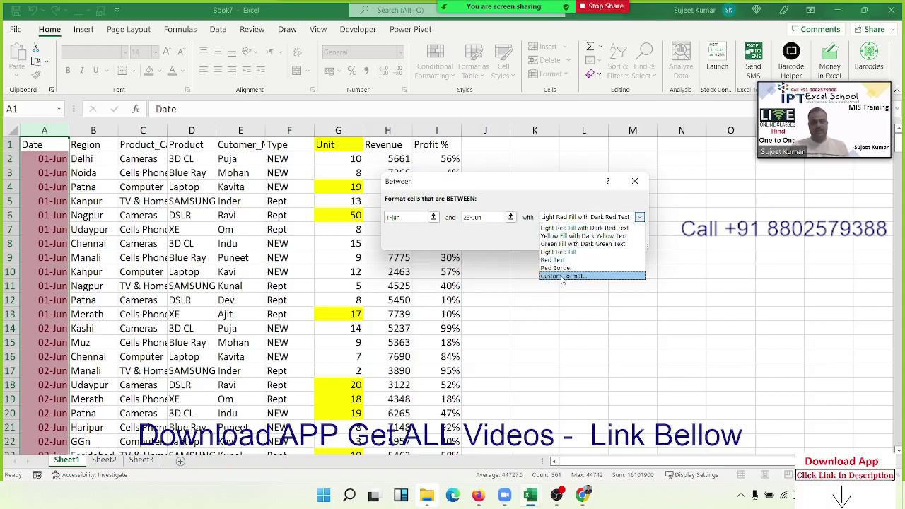
pyautogui.click(562, 275)
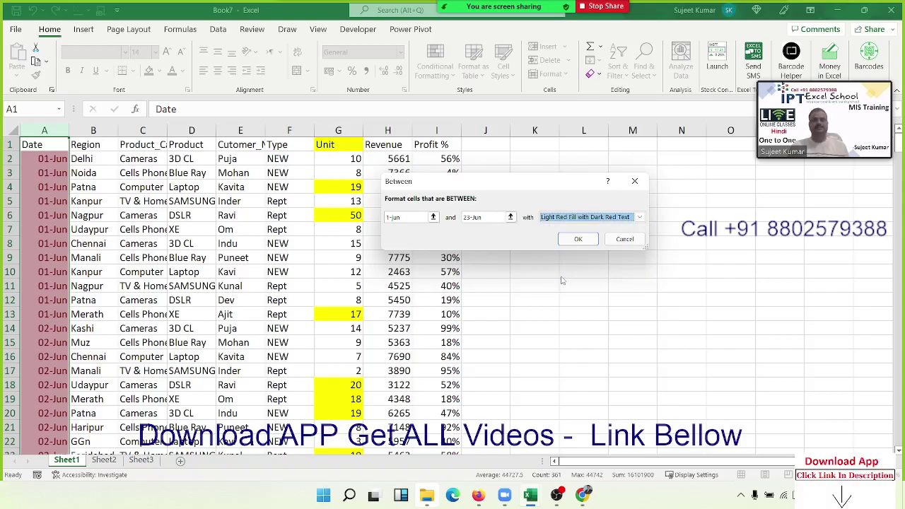
pyautogui.press('Escape')
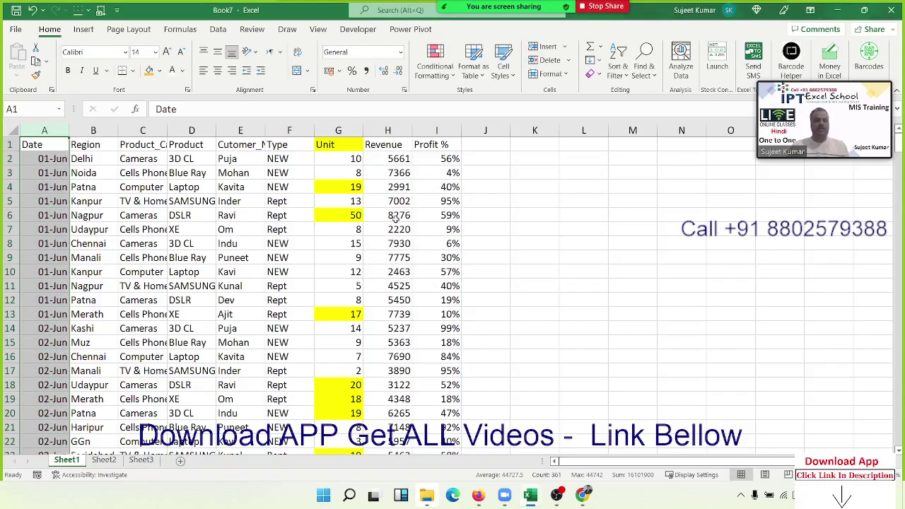
pyautogui.click(396, 219)
pyautogui.click(436, 229)
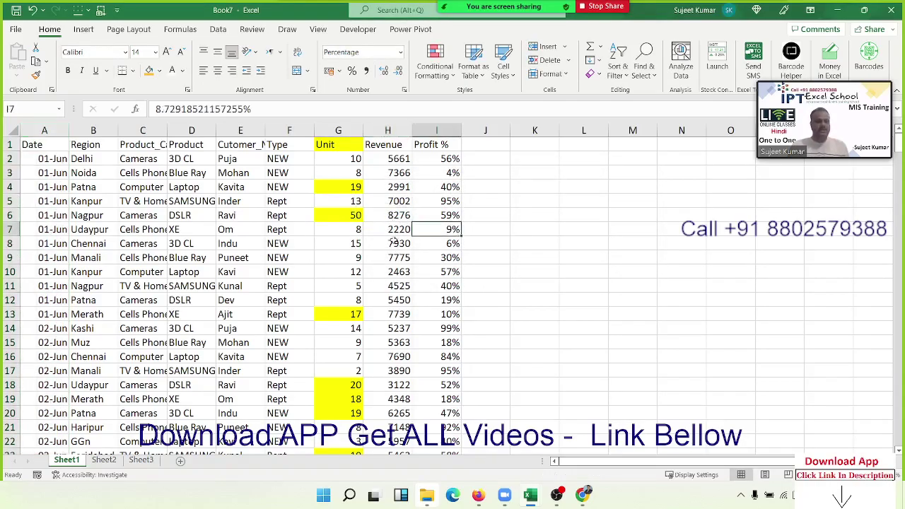
pyautogui.click(435, 74)
pyautogui.moveTo(440, 98)
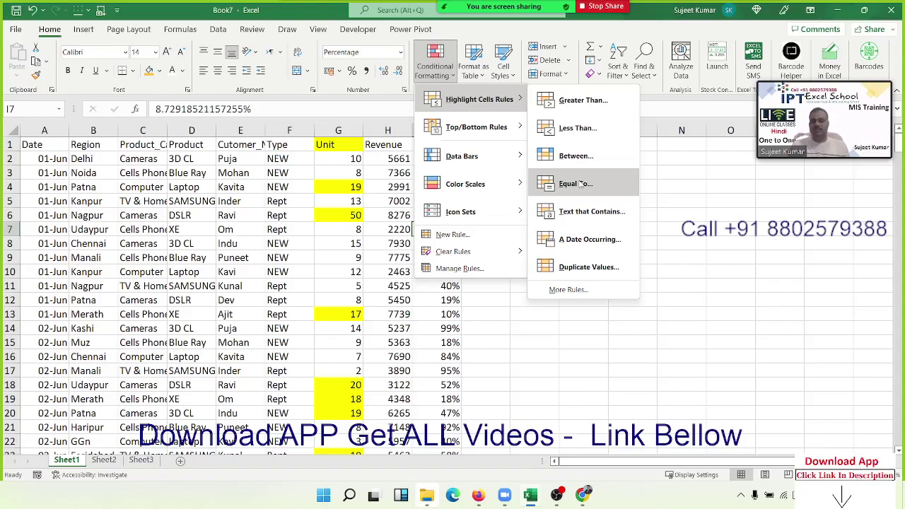
pyautogui.press('Escape')
pyautogui.press('Escape')
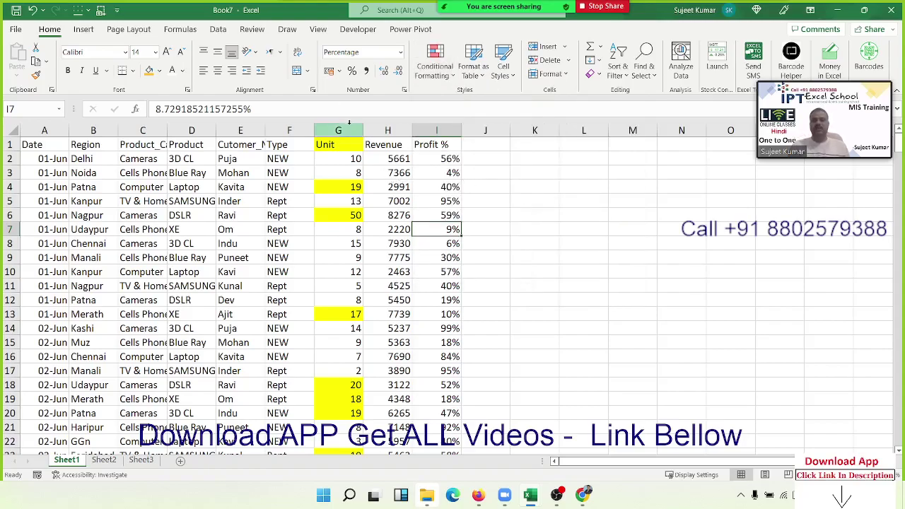
pyautogui.click(349, 123)
pyautogui.click(435, 60)
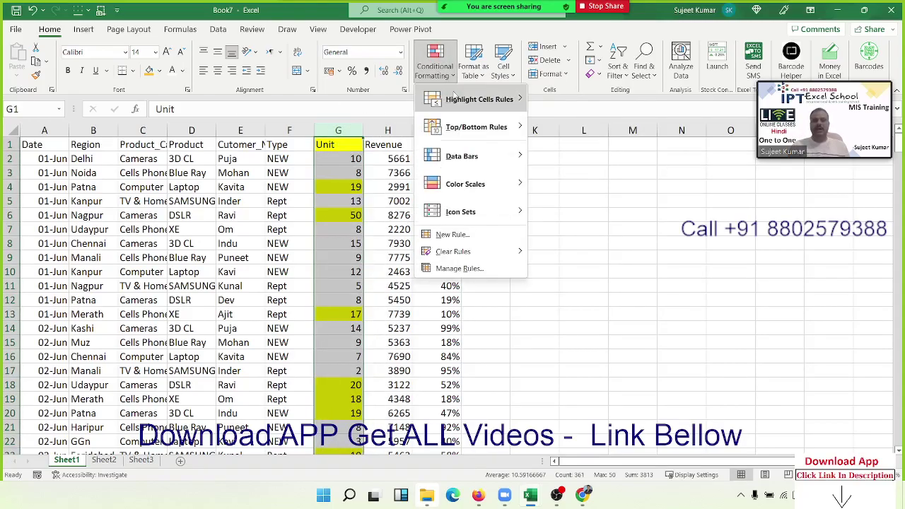
pyautogui.click(574, 182)
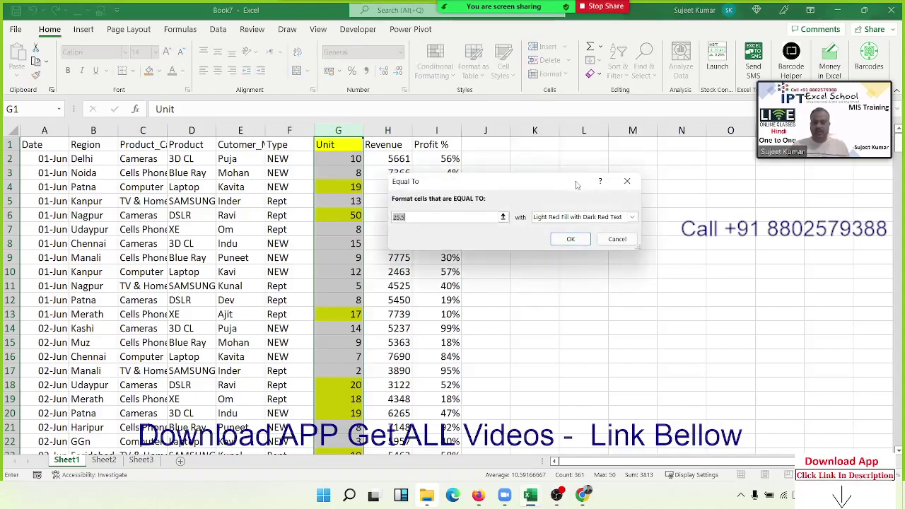
pyautogui.write('8')
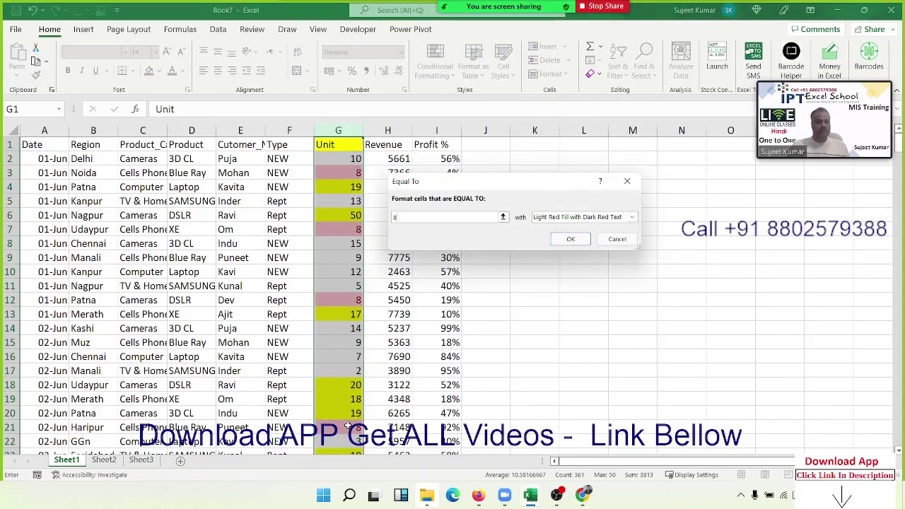
pyautogui.press('Escape')
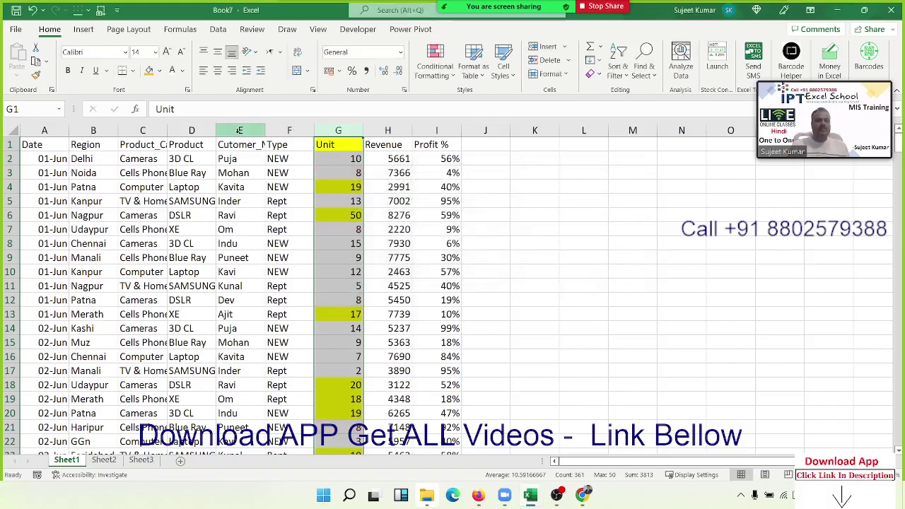
pyautogui.click(239, 130)
pyautogui.click(434, 64)
pyautogui.moveTo(480, 99)
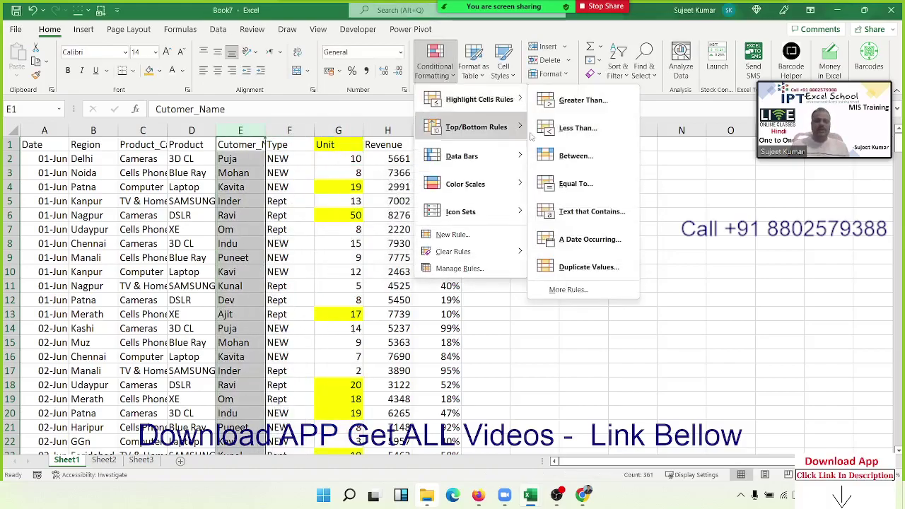
pyautogui.click(563, 186)
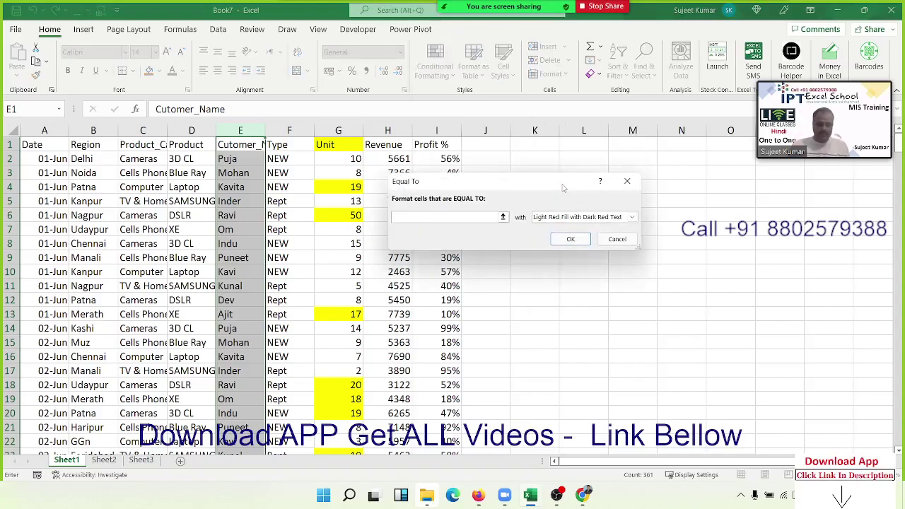
pyautogui.write('Puja')
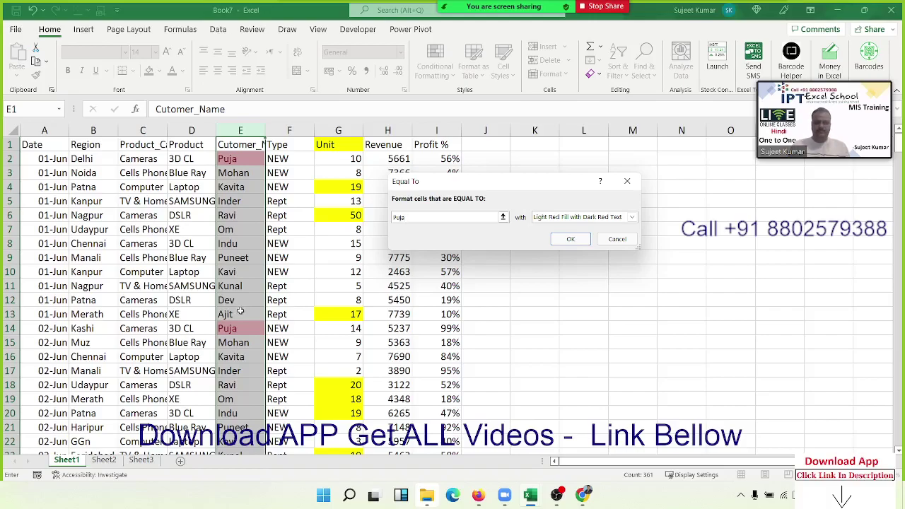
pyautogui.press('Escape')
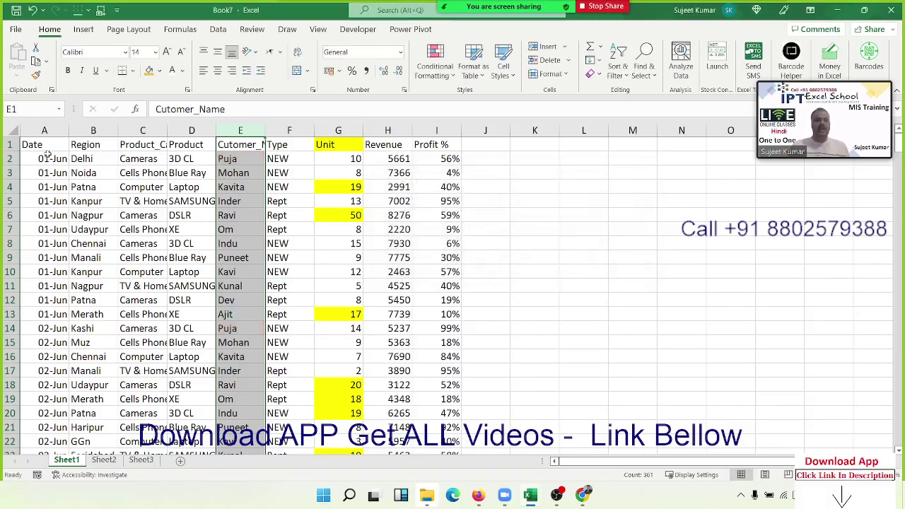
pyautogui.click(44, 130)
pyautogui.click(434, 62)
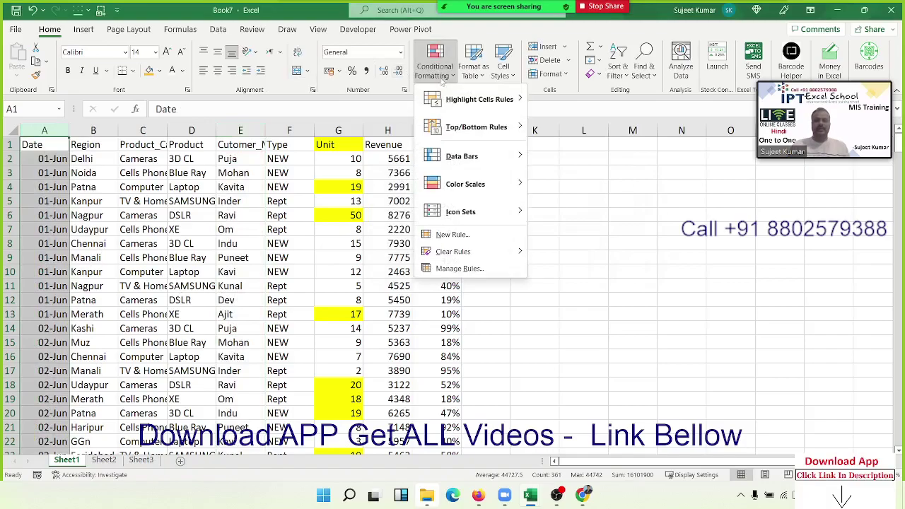
pyautogui.moveTo(479, 99)
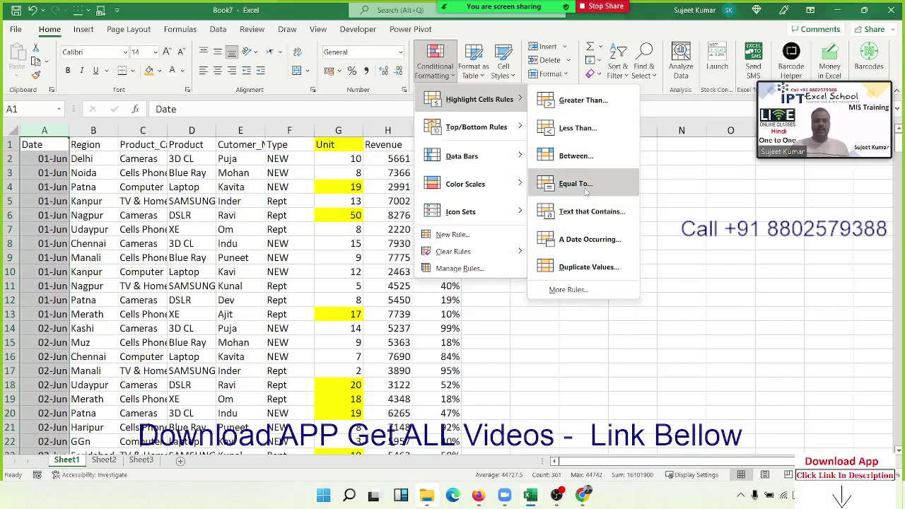
pyautogui.click(576, 183)
pyautogui.write('1-')
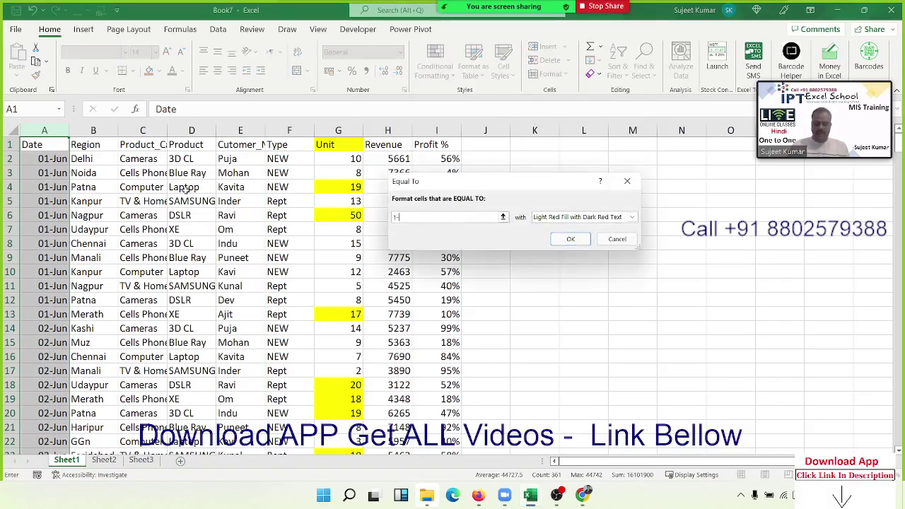
pyautogui.write('jun')
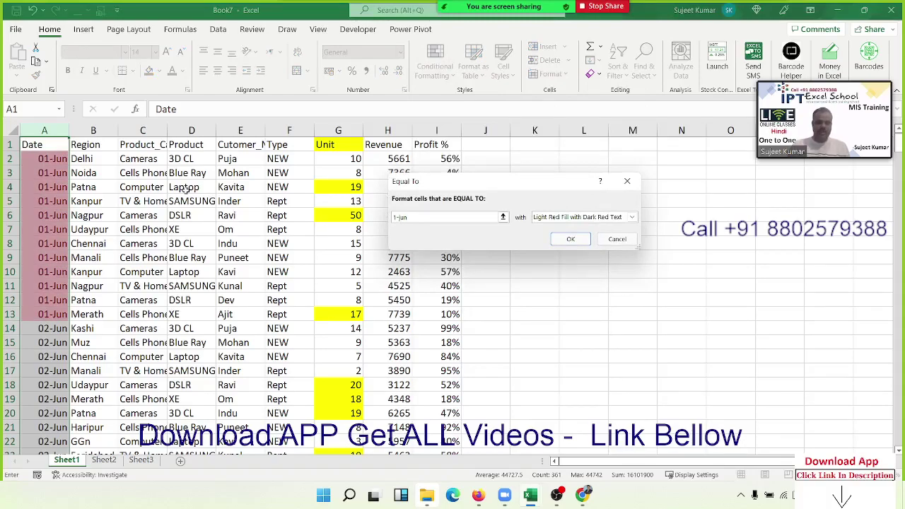
pyautogui.press('Escape')
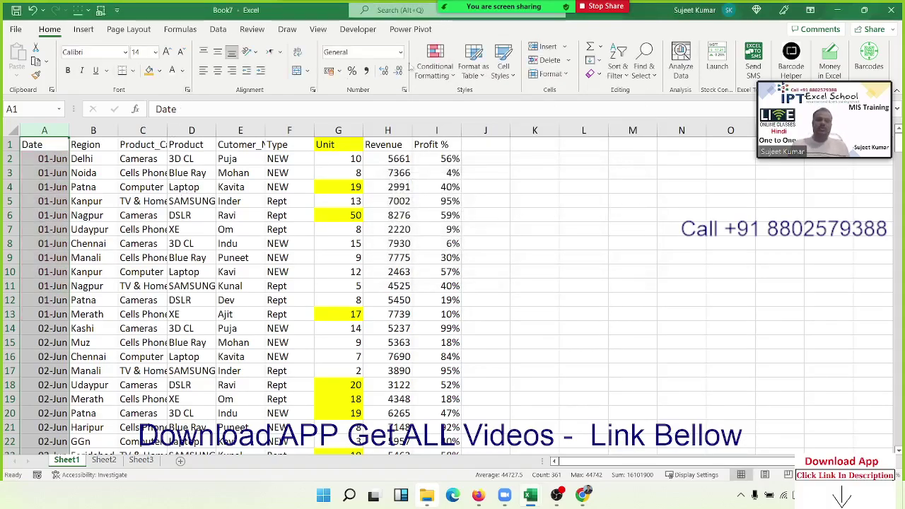
# Step: Change the product in cell D8 to 3D CPL
pyautogui.click(442, 70)
pyautogui.moveTo(488, 99)
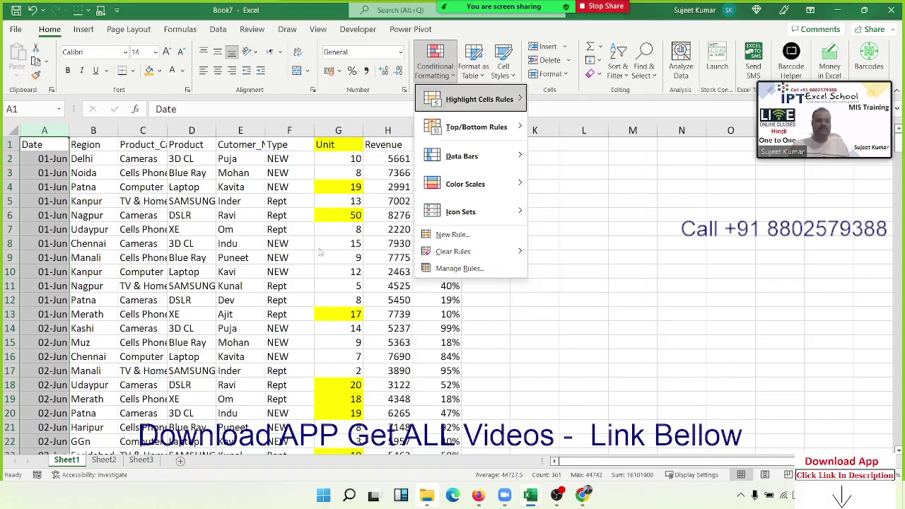
pyautogui.click(209, 228)
pyautogui.click(195, 162)
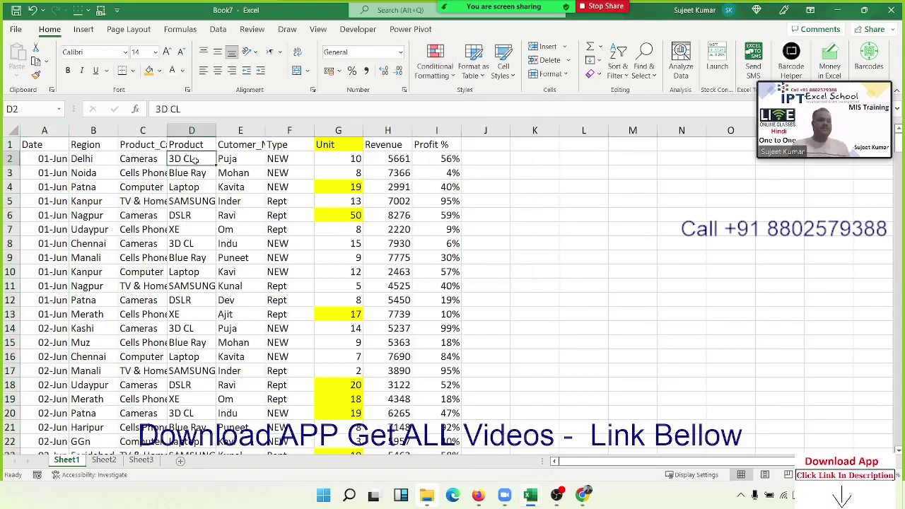
pyautogui.click(196, 242)
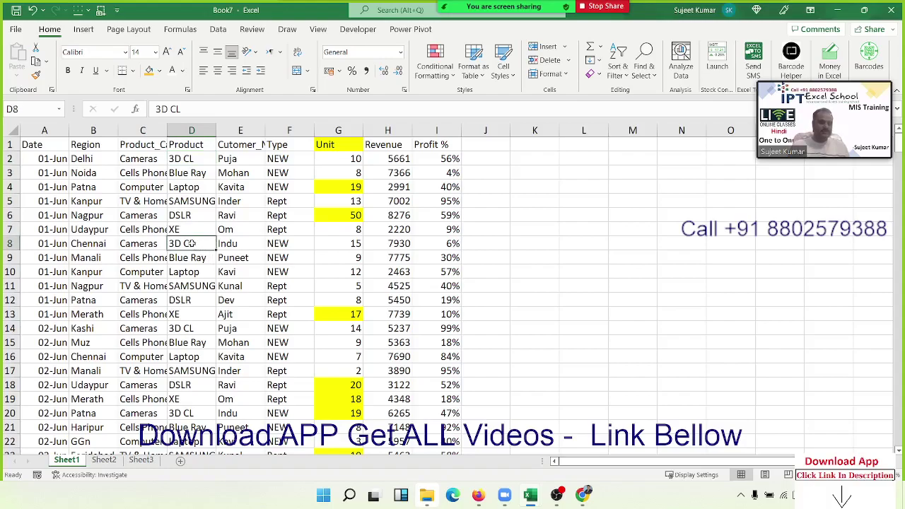
pyautogui.doubleClick(211, 243)
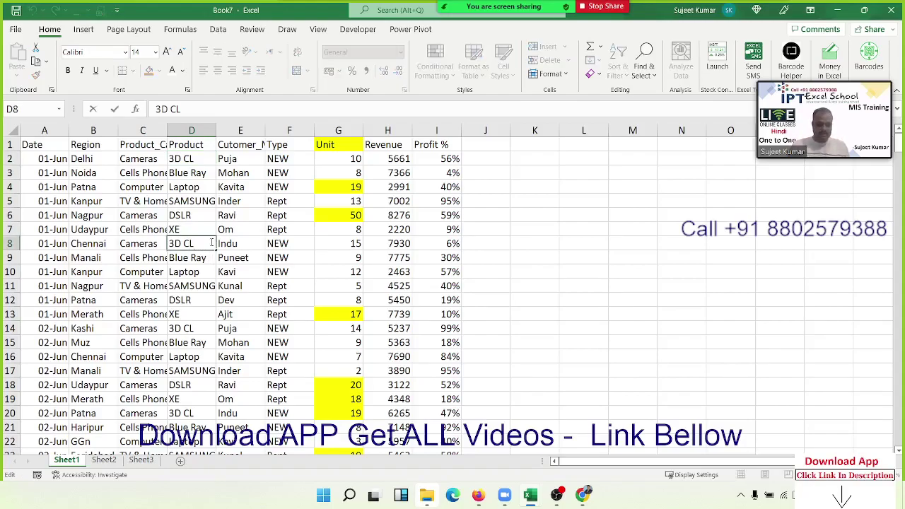
pyautogui.write('P')
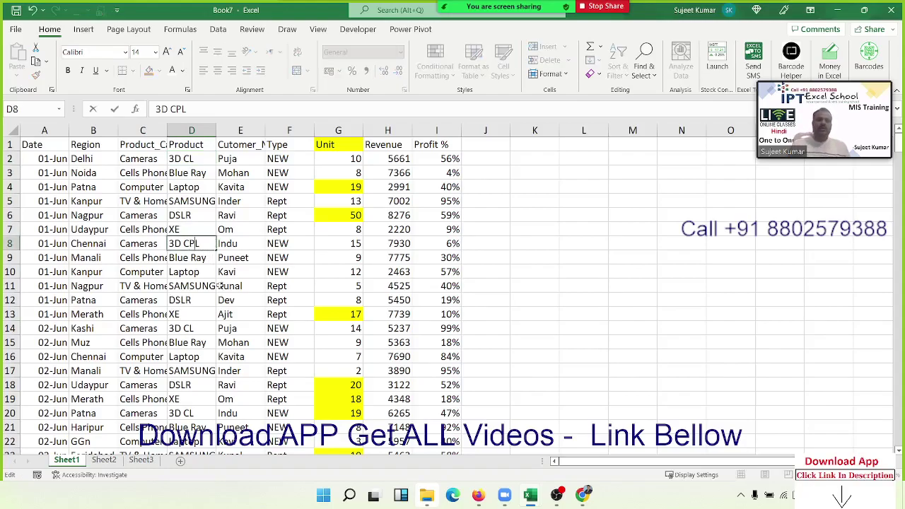
pyautogui.click(211, 284)
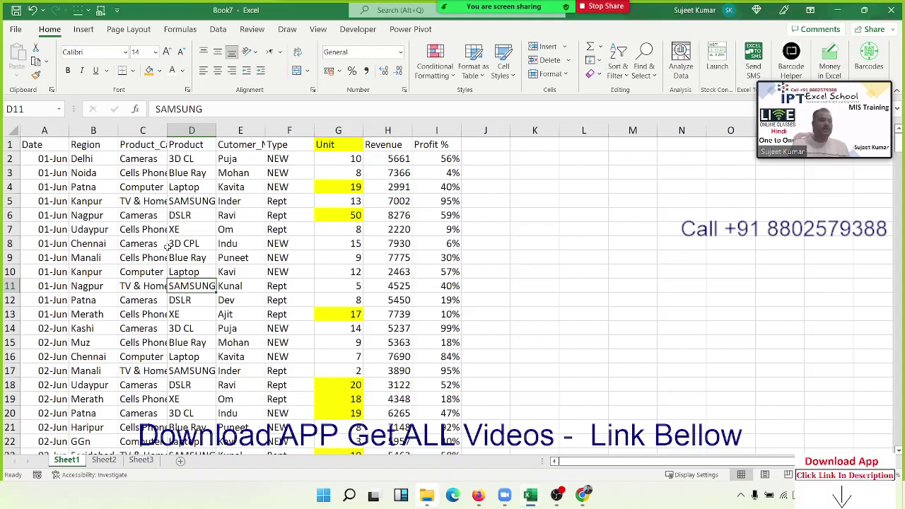
# Step: Change the product in D13 to XE 500 and select the whole Product column D
pyautogui.click(186, 319)
pyautogui.hotkey('ctrl', 'Down')
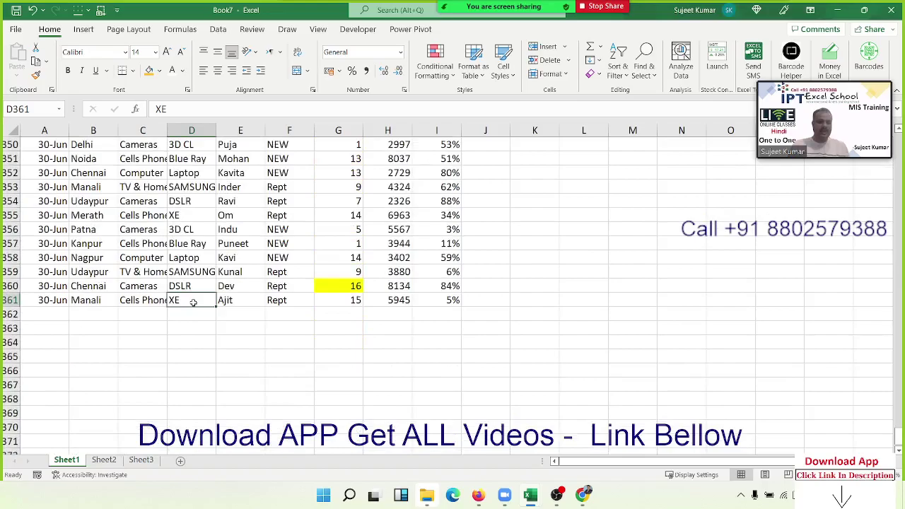
pyautogui.scroll(1, 193, 301)
pyautogui.hotkey('ctrl', 'Up')
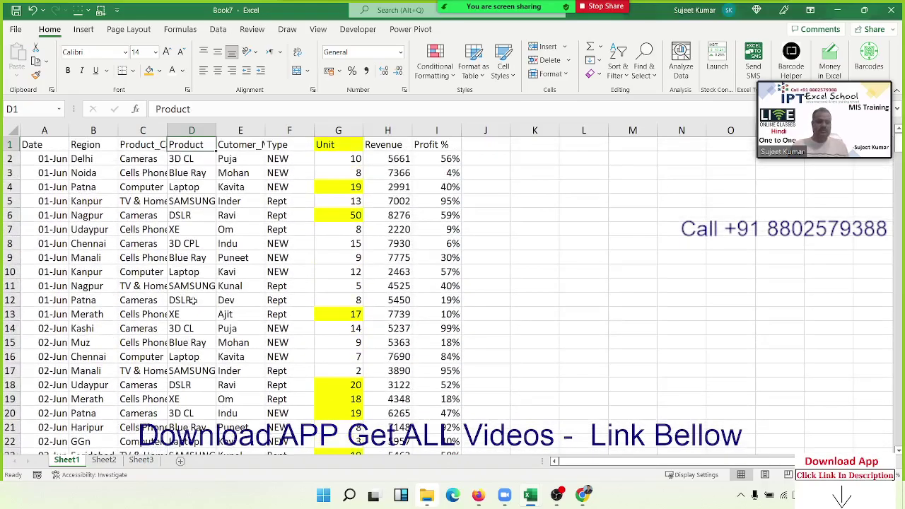
pyautogui.doubleClick(190, 316)
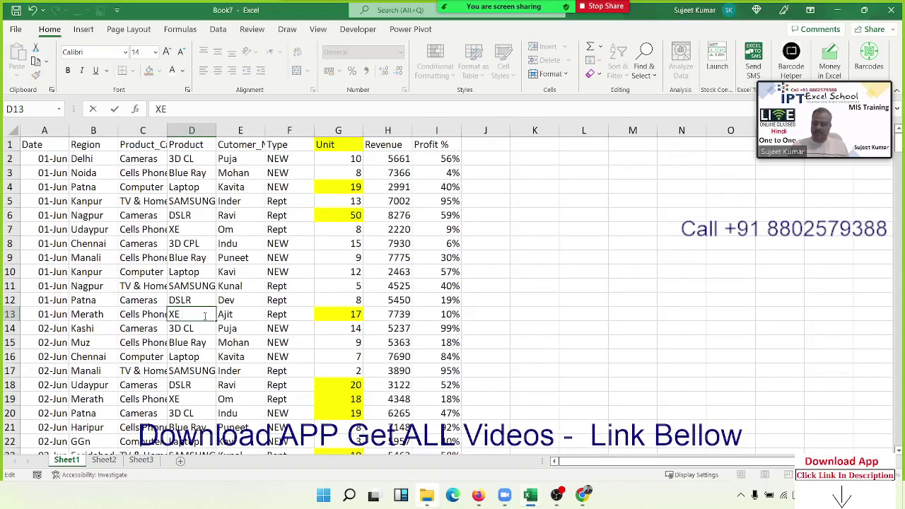
pyautogui.write('500')
pyautogui.press('Return')
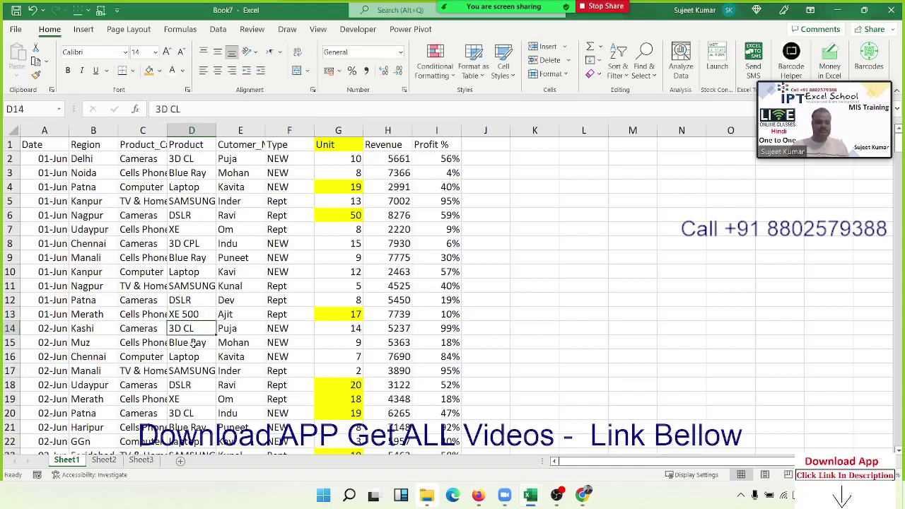
pyautogui.click(191, 130)
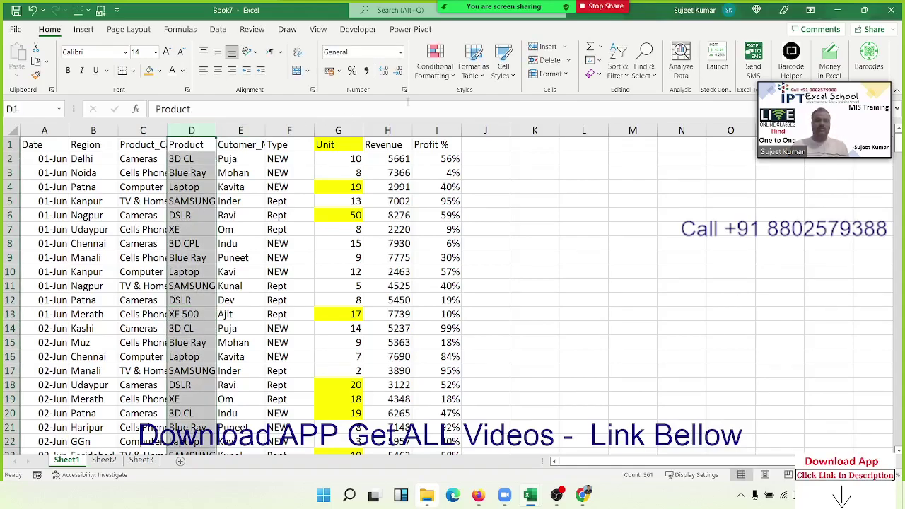
# Step: Start a Text that Contains rule on the Product column, previewing cells containing 3D
pyautogui.click(432, 74)
pyautogui.moveTo(452, 98)
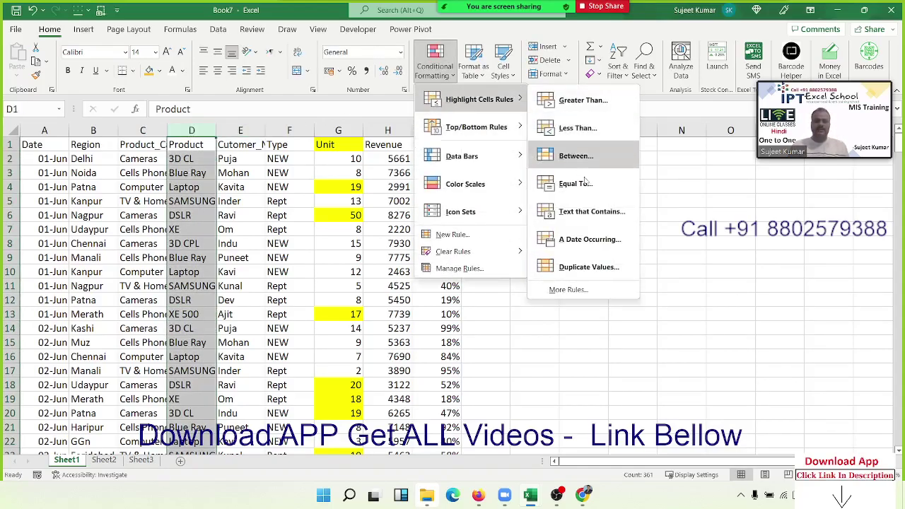
pyautogui.click(597, 212)
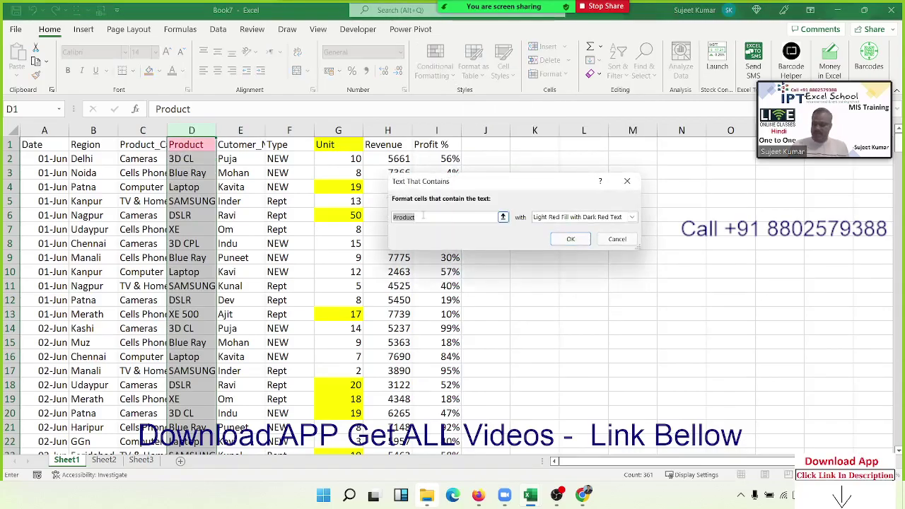
pyautogui.write('3d')
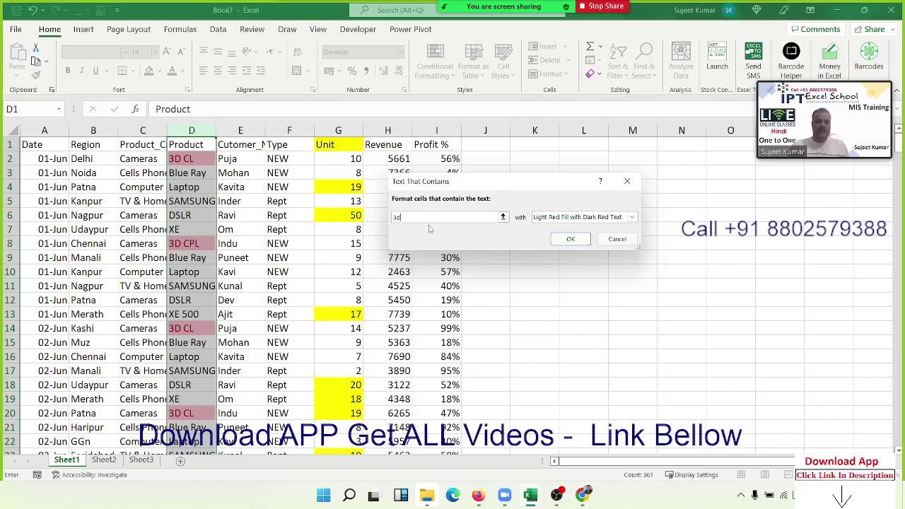
pyautogui.moveTo(401, 217); pyautogui.dragTo(364, 217)
# Step: Preview highlighting for 500 instead, cancel the rule, and reopen Highlight Cells Rules
pyautogui.write('500')
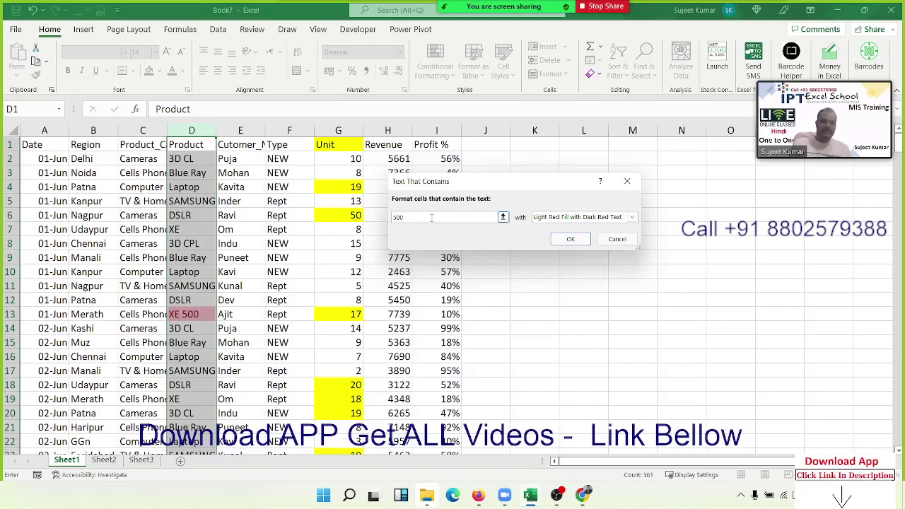
pyautogui.moveTo(433, 217); pyautogui.dragTo(384, 220)
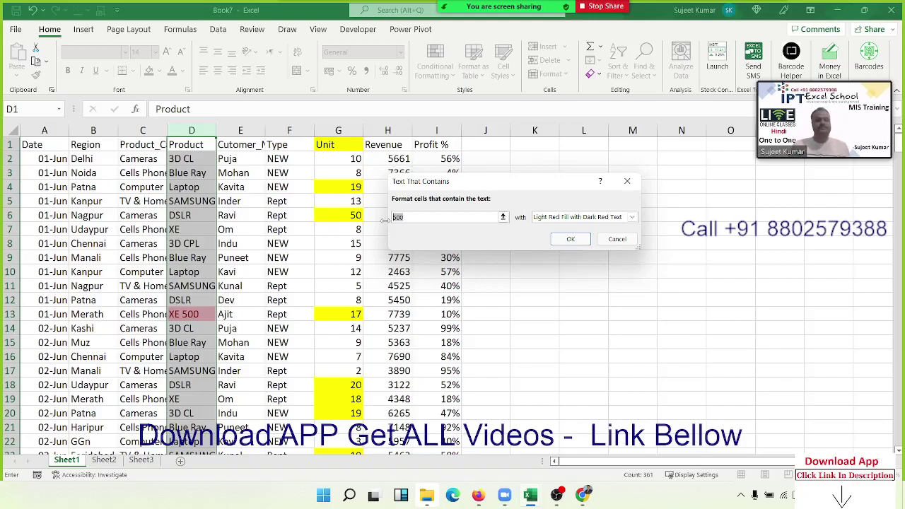
pyautogui.press('Escape')
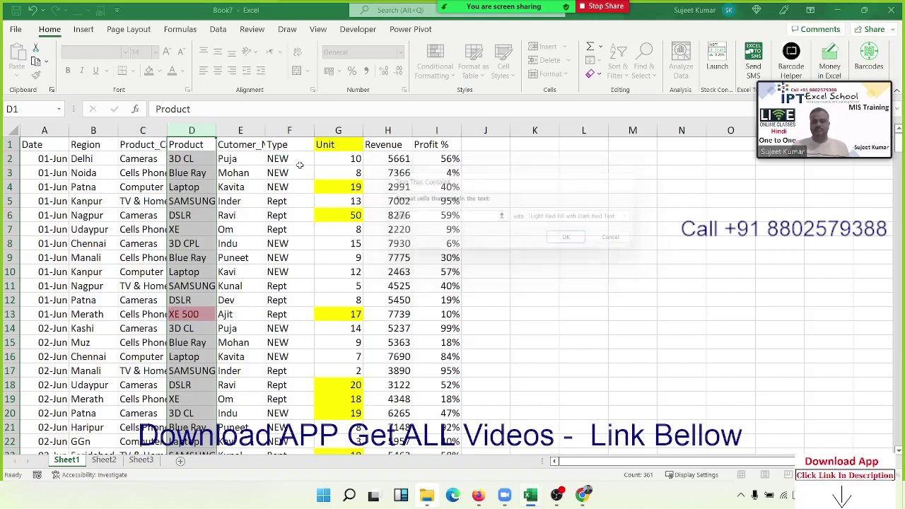
pyautogui.click(434, 64)
pyautogui.moveTo(488, 99)
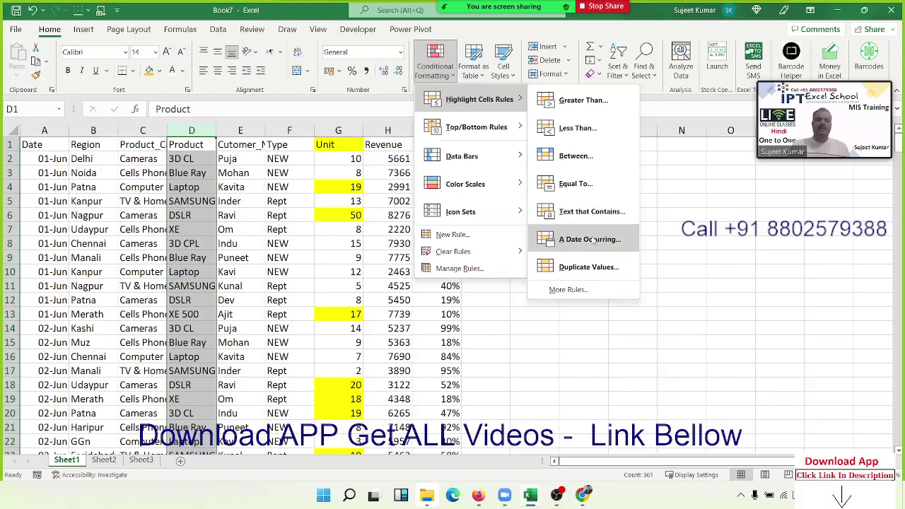
# Step: Close the menus, select A1 down through the last date, and open Conditional Formatting
pyautogui.press('Escape')
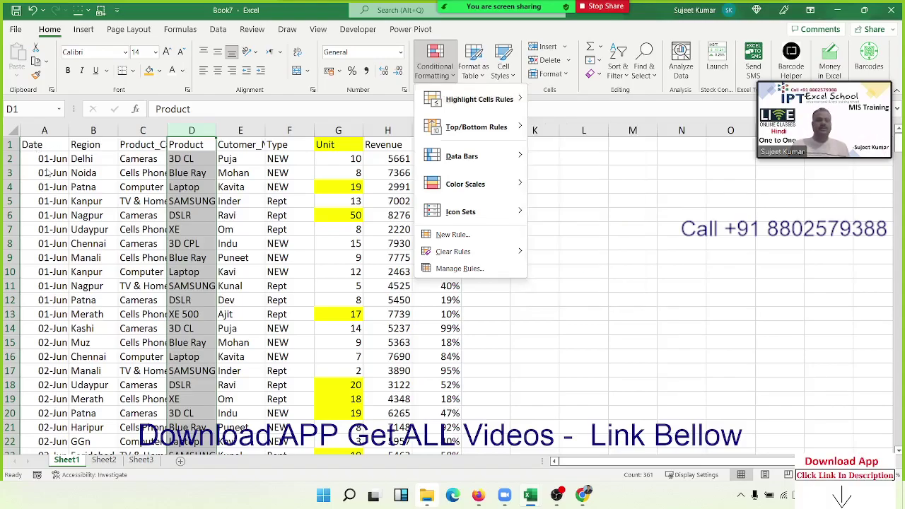
pyautogui.press('Escape')
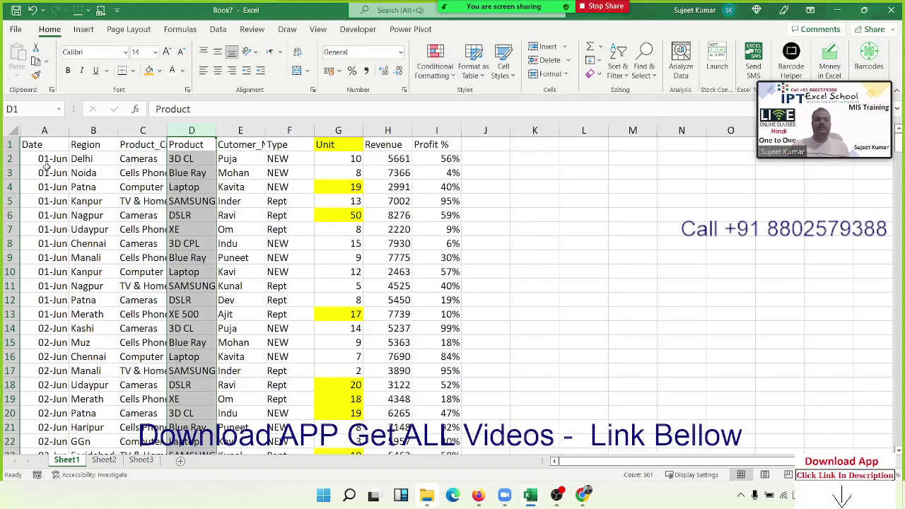
pyautogui.click(45, 131)
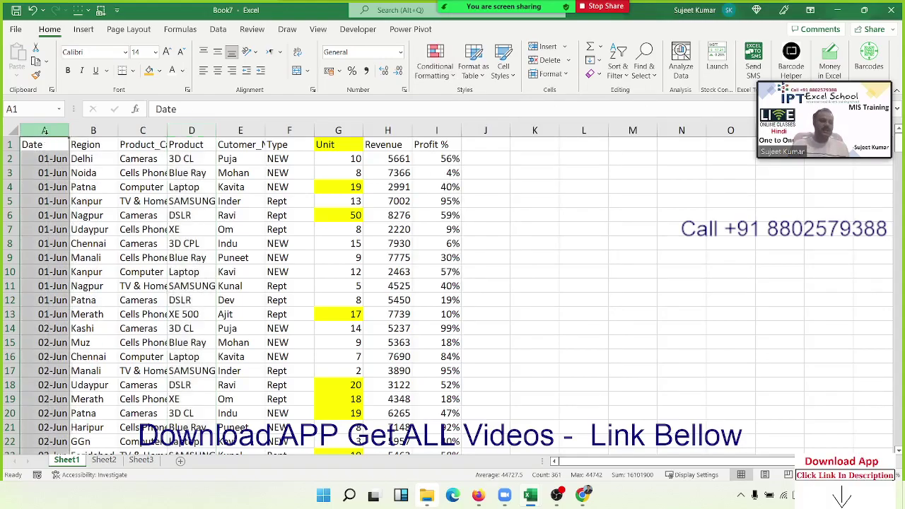
pyautogui.click(55, 174)
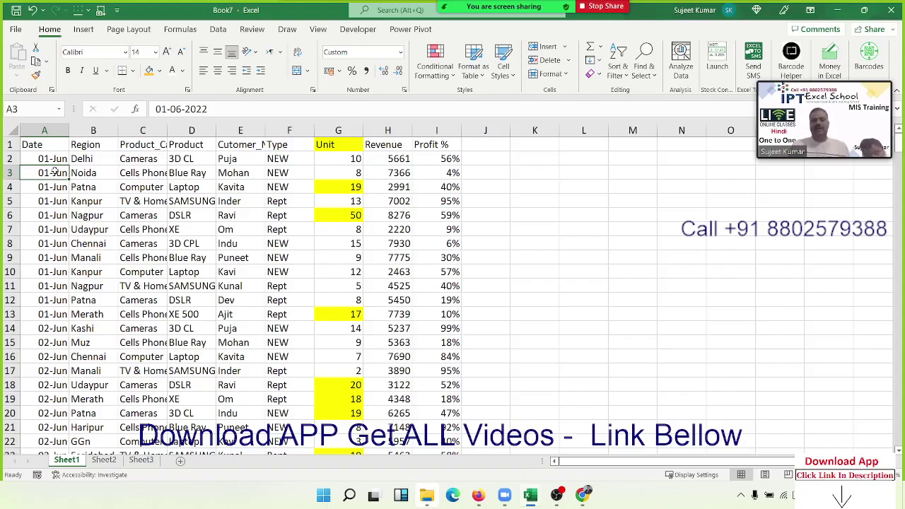
pyautogui.click(44, 141)
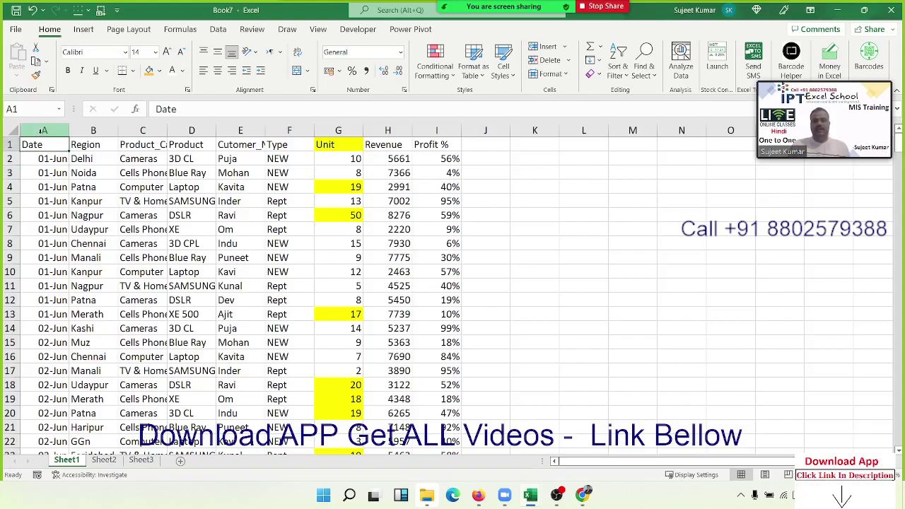
pyautogui.hotkey('ctrl', 'shift', 'Down')
pyautogui.click(437, 71)
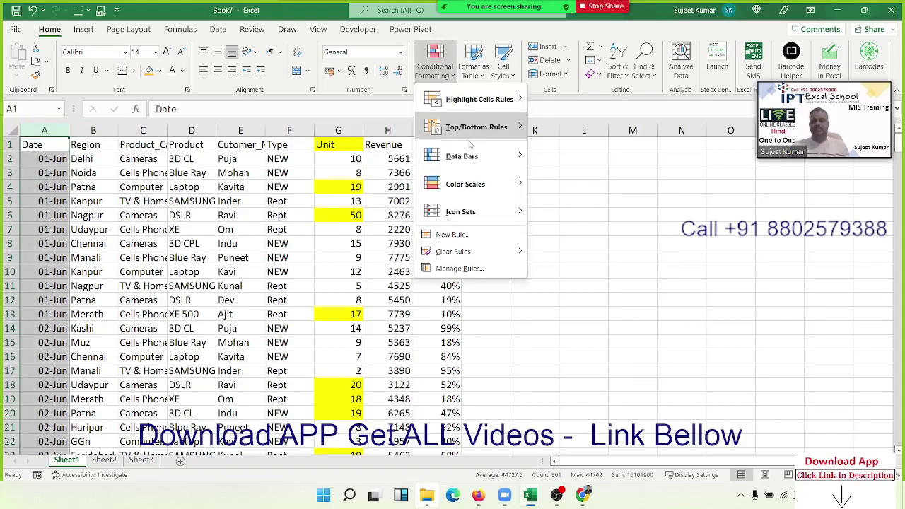
# Step: Try a light red Equal To rule for dates matching 26-10-22, closing it unapplied
pyautogui.moveTo(481, 99)
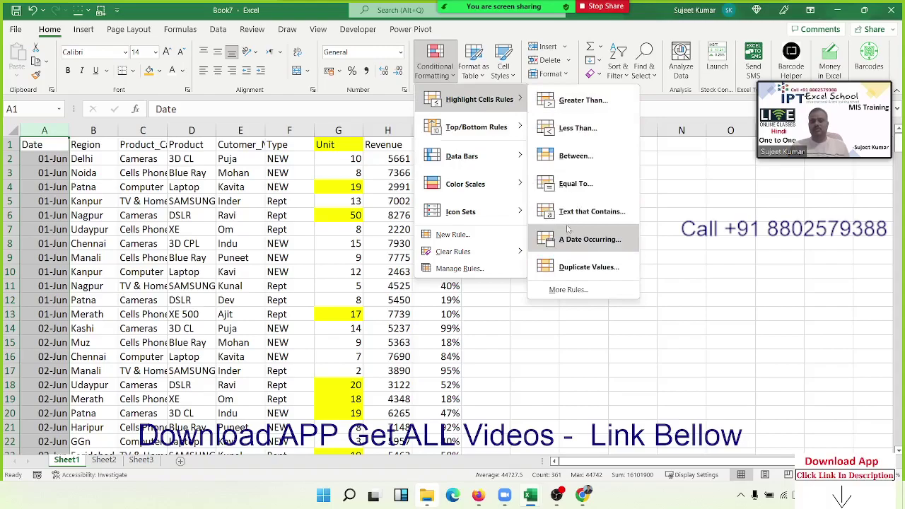
pyautogui.click(576, 183)
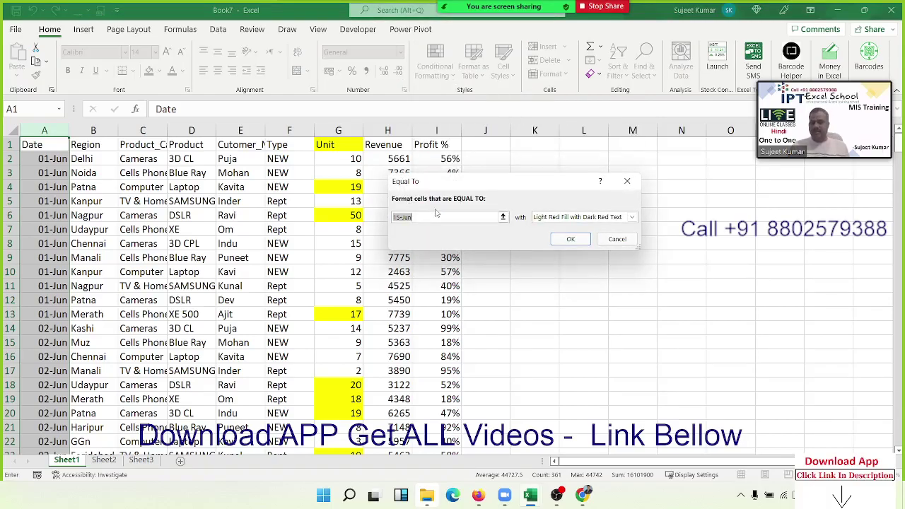
pyautogui.write('26-10-22')
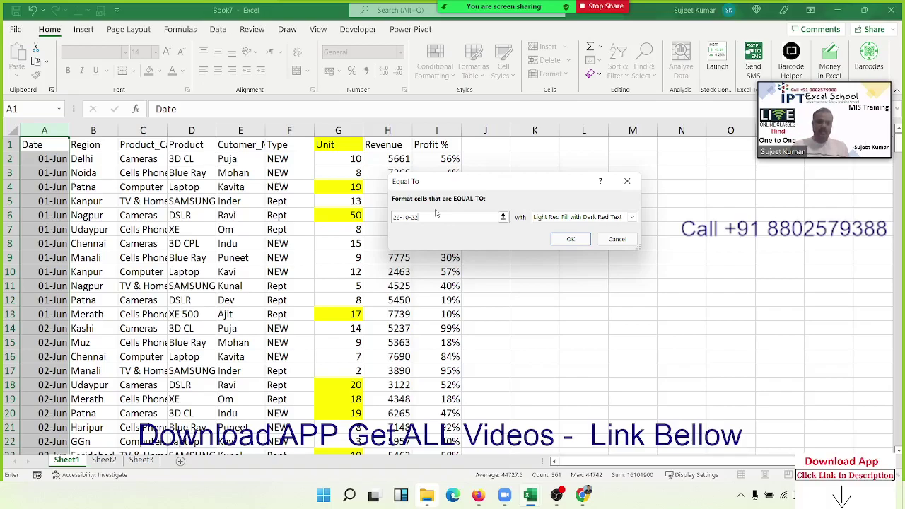
pyautogui.press('Return')
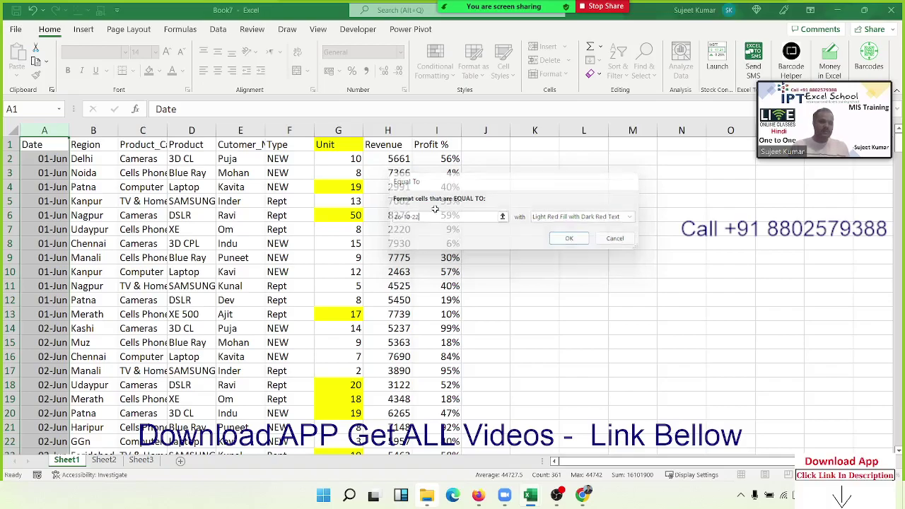
pyautogui.click(443, 74)
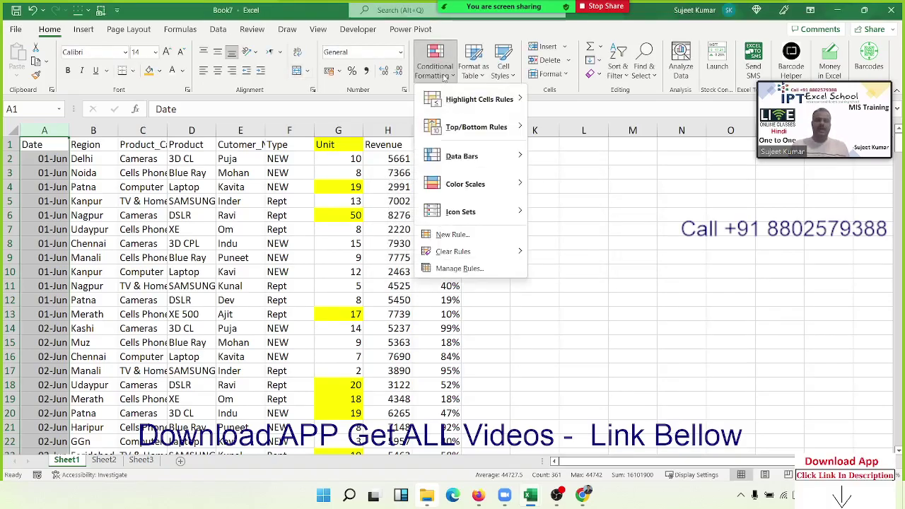
pyautogui.moveTo(488, 99)
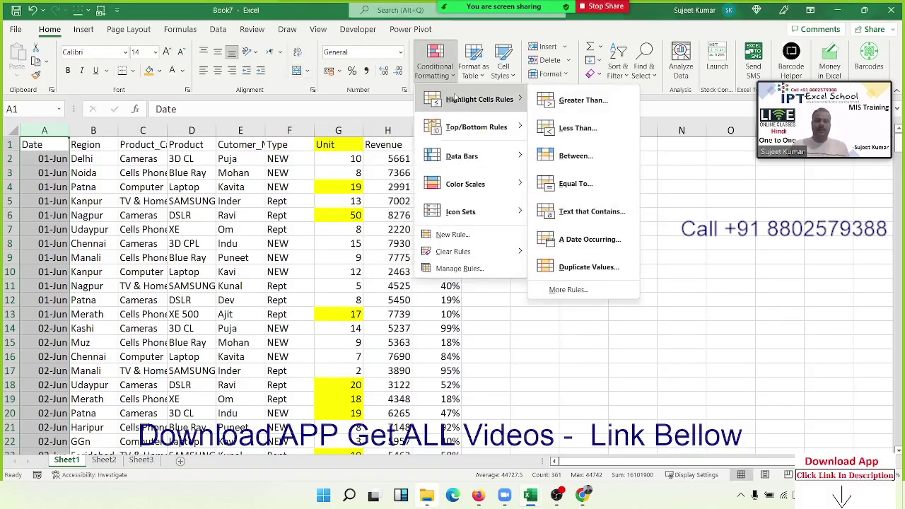
pyautogui.click(579, 248)
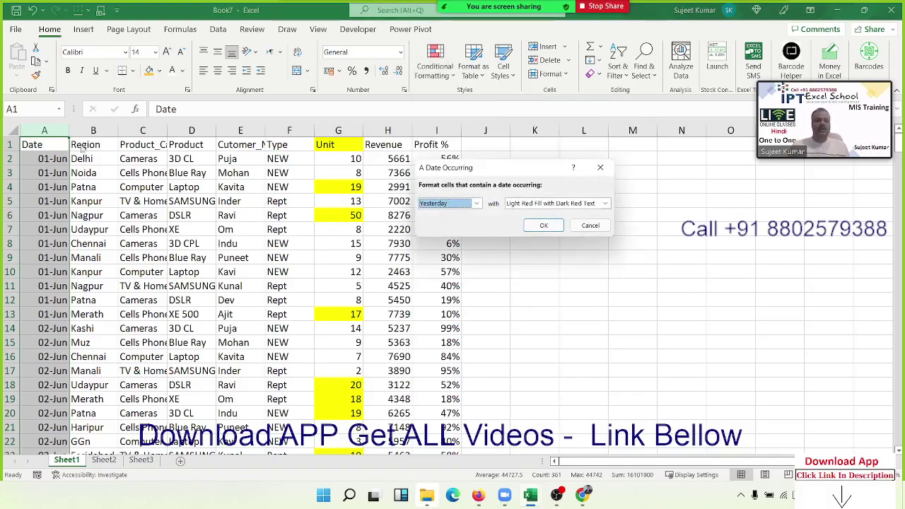
pyautogui.click(439, 205)
pyautogui.click(437, 221)
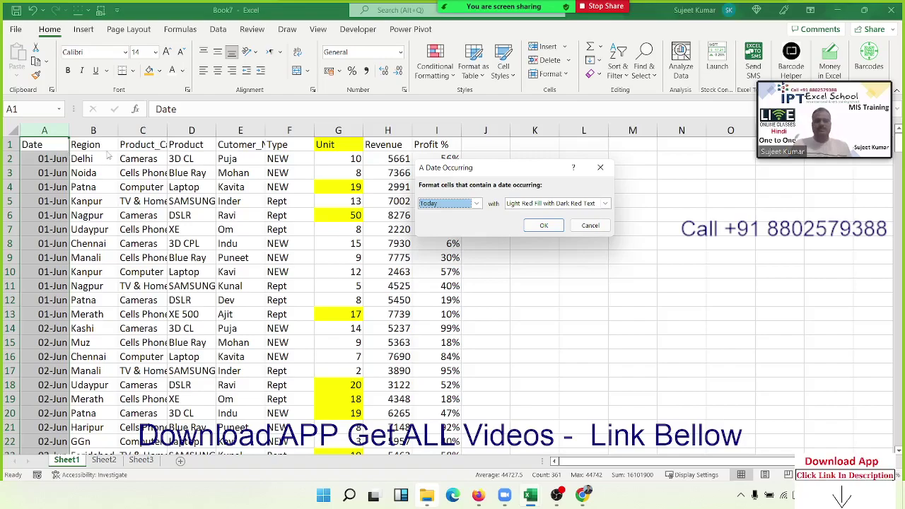
pyautogui.click(443, 203)
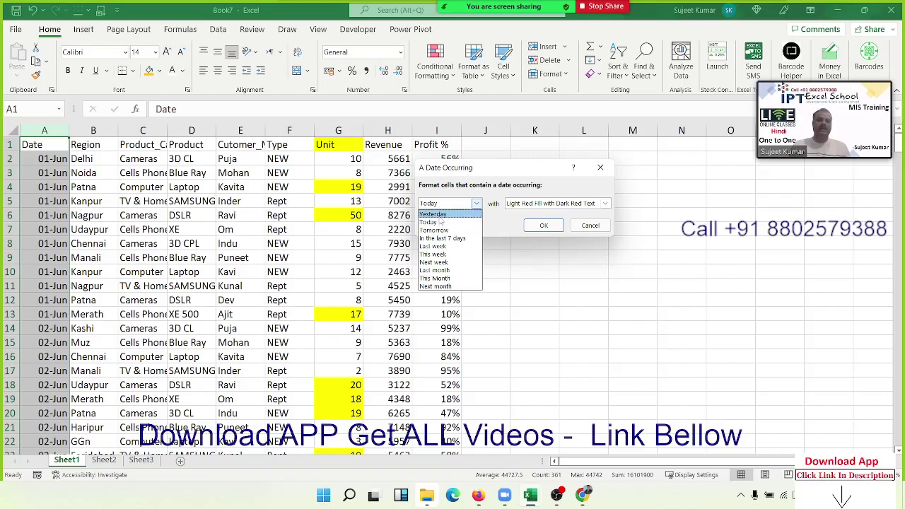
pyautogui.click(441, 221)
pyautogui.click(442, 205)
pyautogui.click(441, 207)
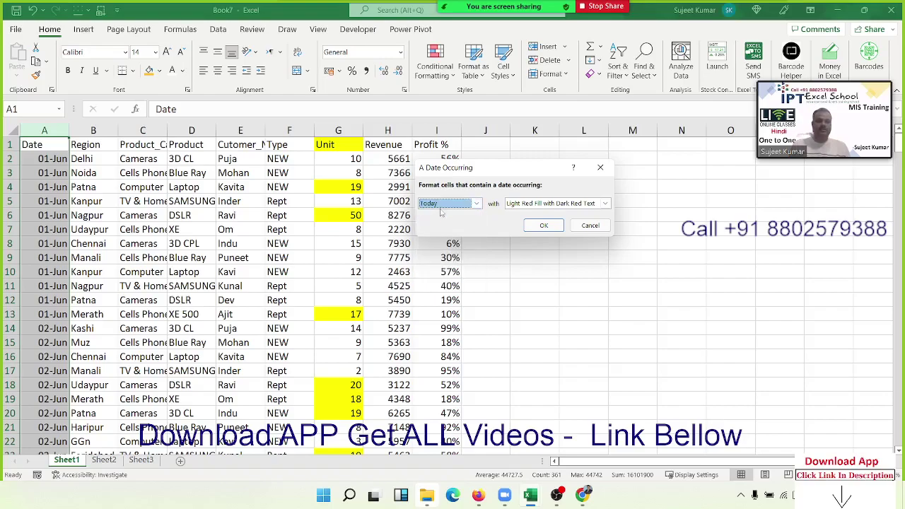
pyautogui.click(441, 204)
pyautogui.click(440, 229)
pyautogui.click(438, 206)
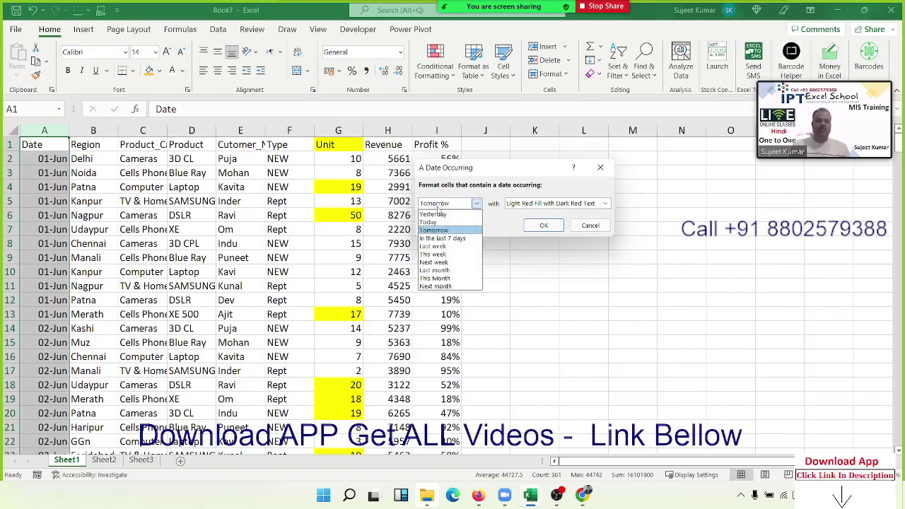
pyautogui.click(441, 238)
pyautogui.click(439, 206)
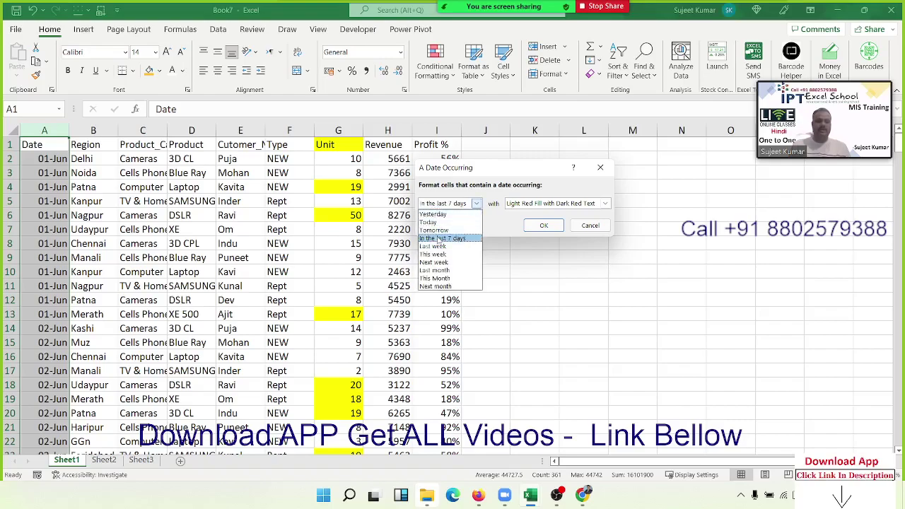
pyautogui.click(434, 246)
pyautogui.click(440, 206)
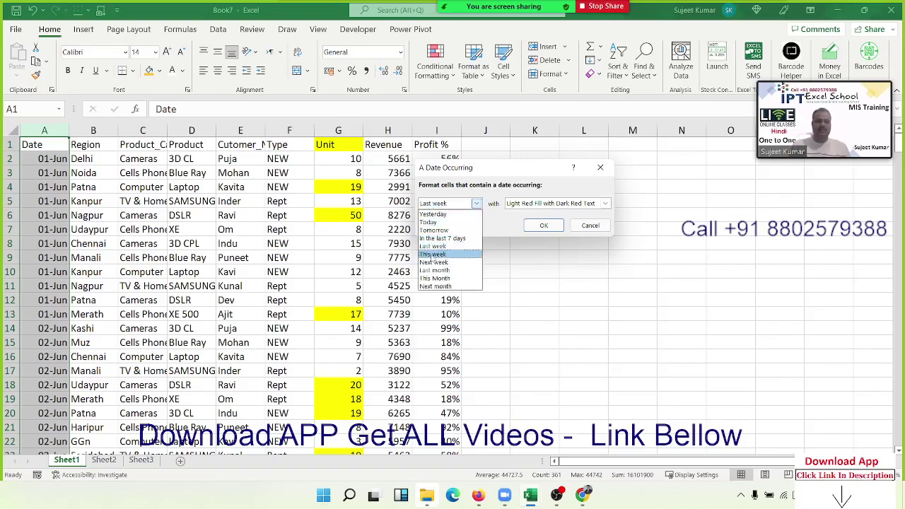
pyautogui.click(432, 254)
pyautogui.click(427, 206)
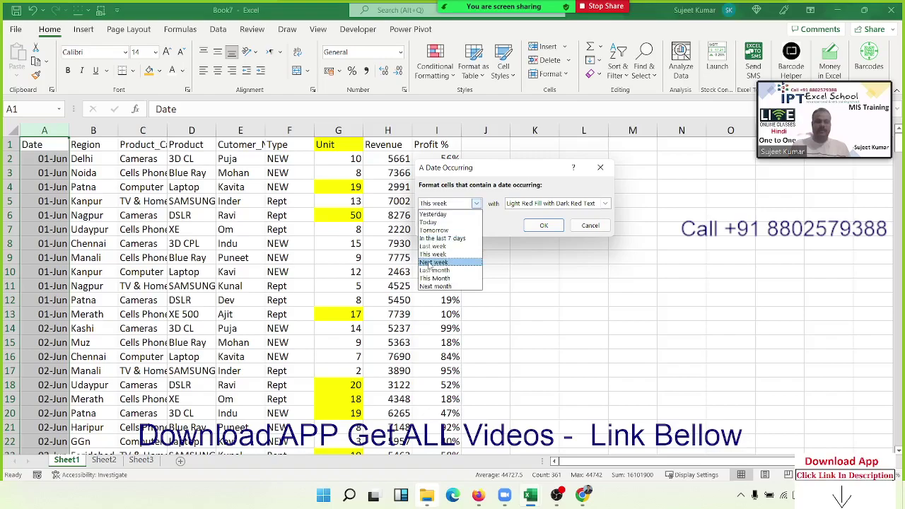
pyautogui.click(430, 263)
pyautogui.click(427, 206)
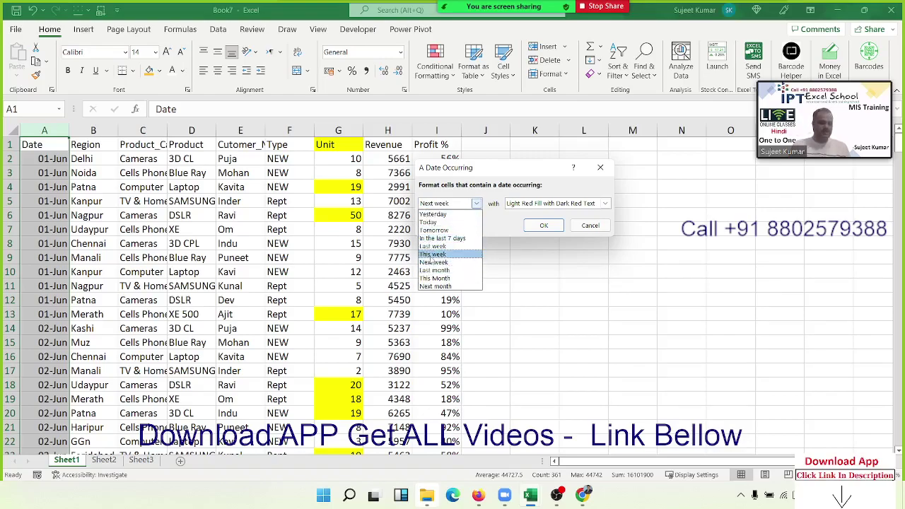
pyautogui.click(430, 262)
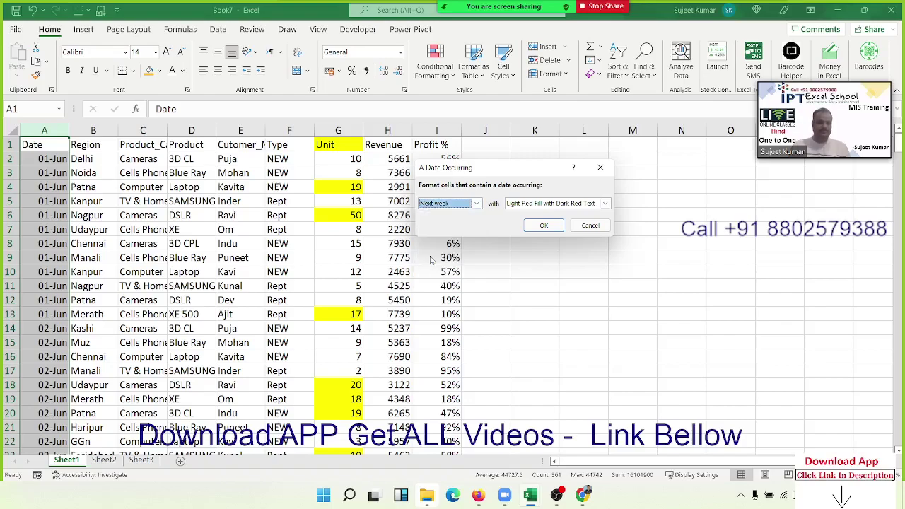
pyautogui.press('Escape')
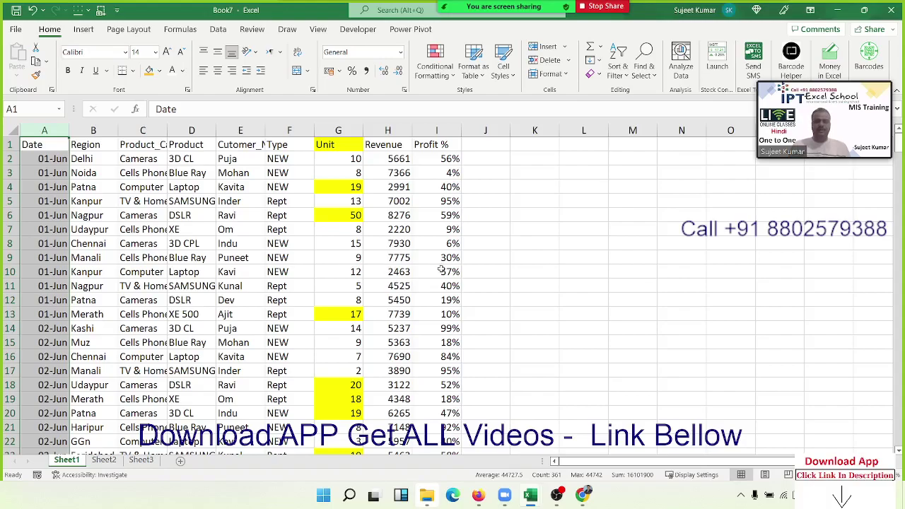
# Step: Select the Revenue values H1:H16 and open Duplicate Values highlighting, then cancel without applying
pyautogui.moveTo(387, 144); pyautogui.dragTo(392, 454)
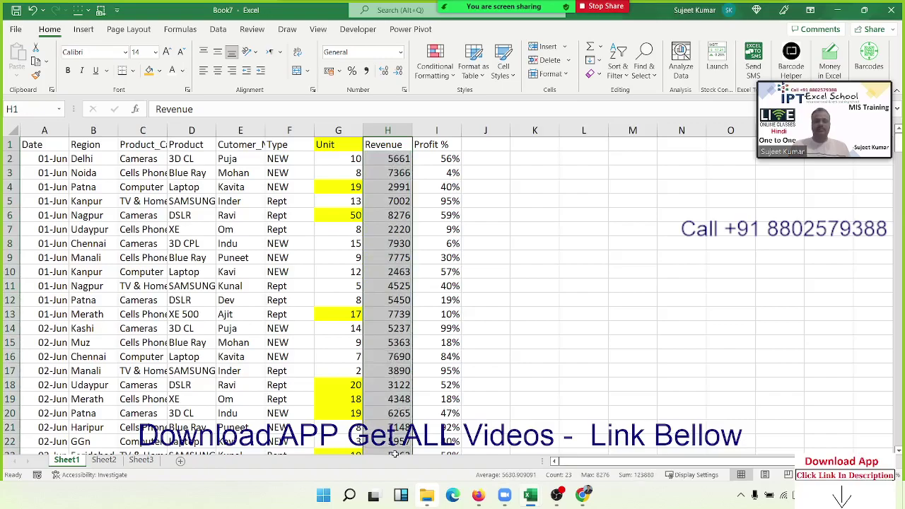
pyautogui.click(435, 62)
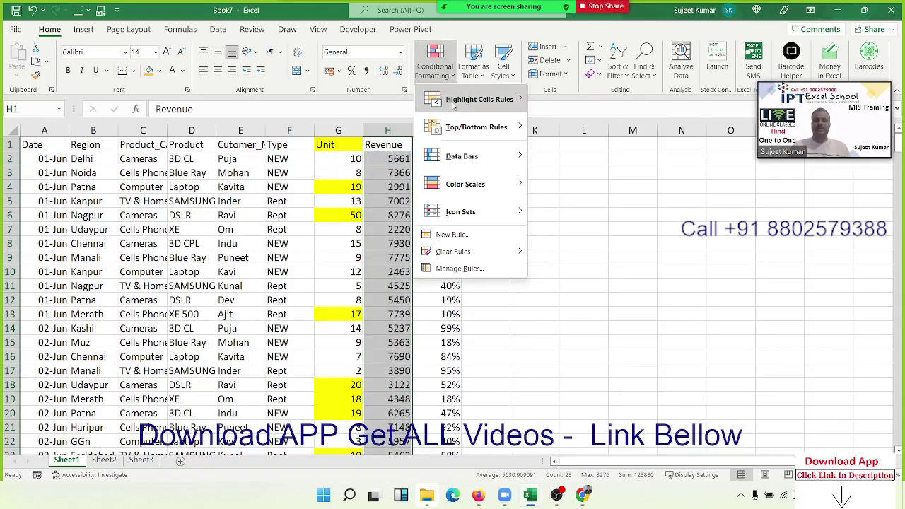
pyautogui.moveTo(456, 105)
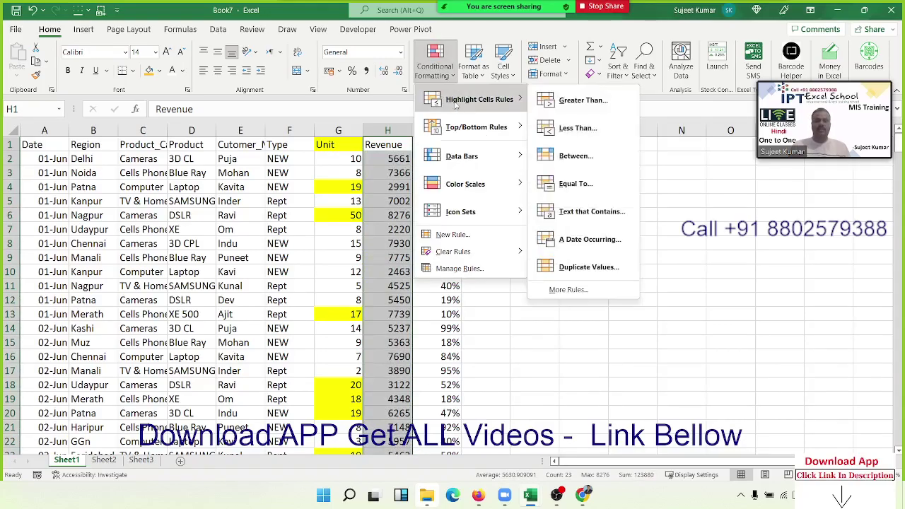
pyautogui.click(574, 267)
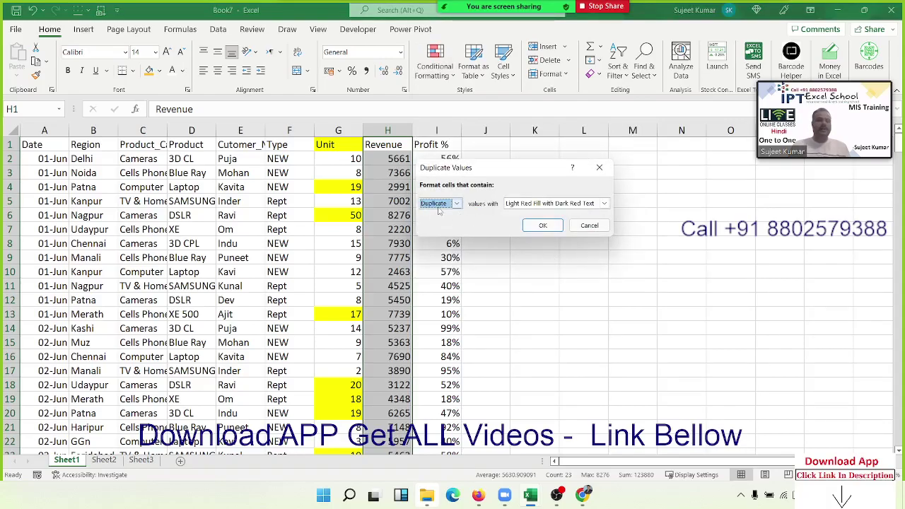
pyautogui.press('Escape')
# Step: On Sheet2, enter the heading 'Mobile' in cell A1
pyautogui.click(104, 460)
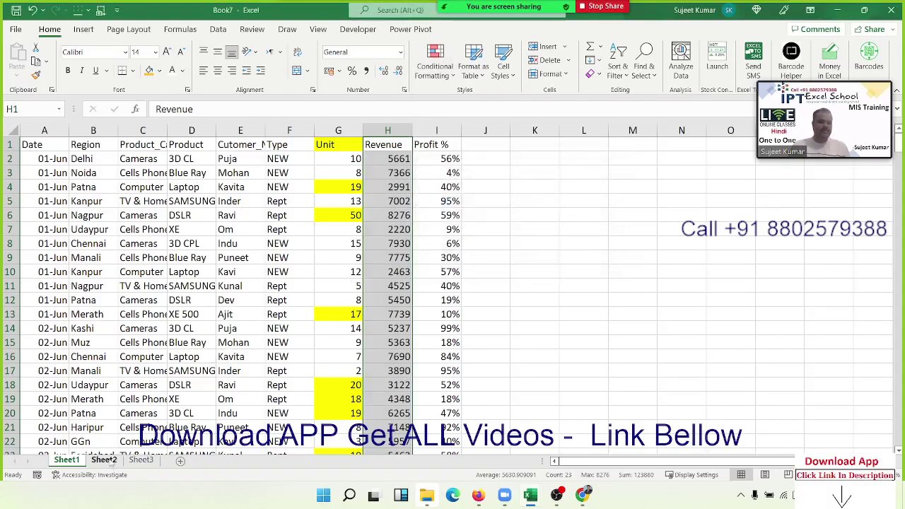
pyautogui.write('Mo')
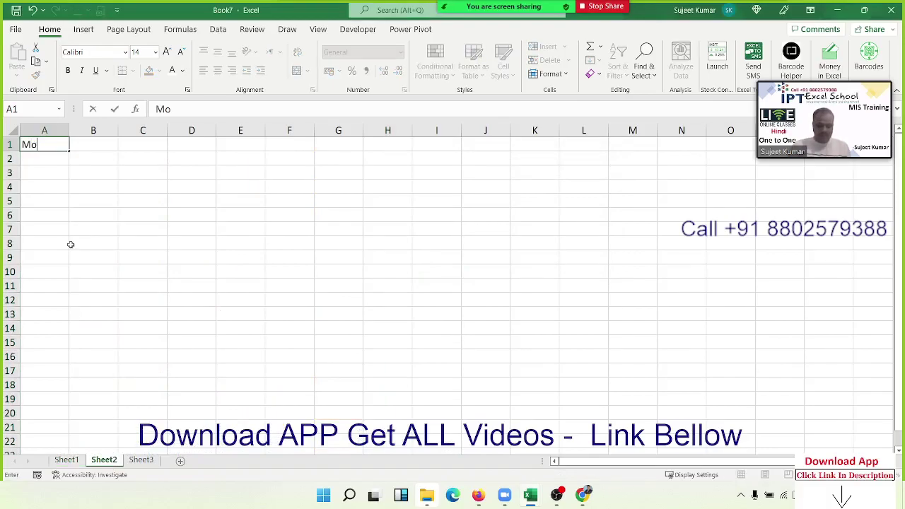
pyautogui.write('bile')
pyautogui.press('Return')
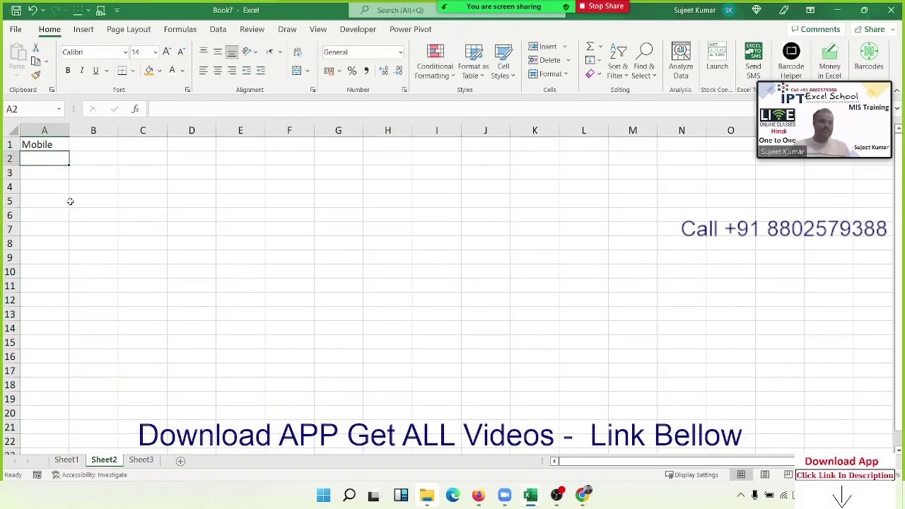
# Step: Highlight duplicate values in column A with light red fill
pyautogui.click(55, 131)
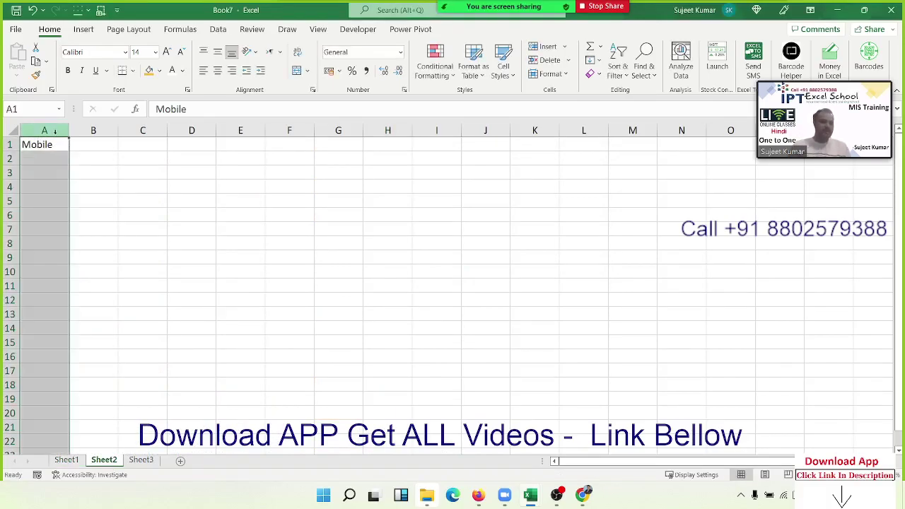
pyautogui.click(451, 79)
pyautogui.moveTo(454, 102)
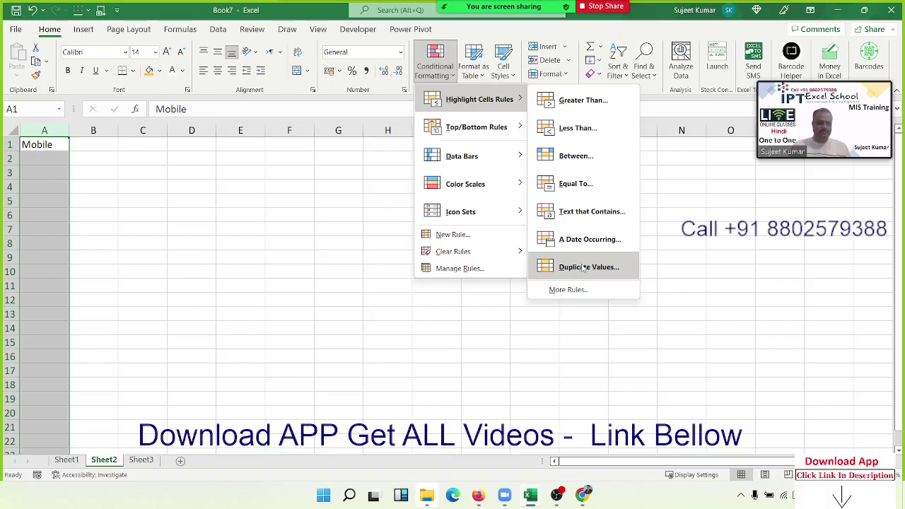
pyautogui.click(583, 267)
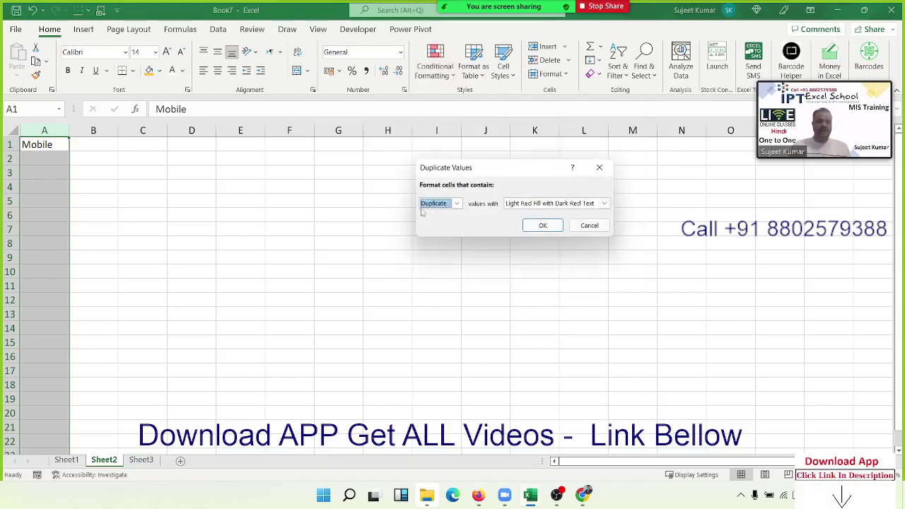
pyautogui.click(542, 224)
# Step: Enter the same phone number in cells A2, A11 and A17
pyautogui.click(57, 156)
pyautogui.click(57, 156)
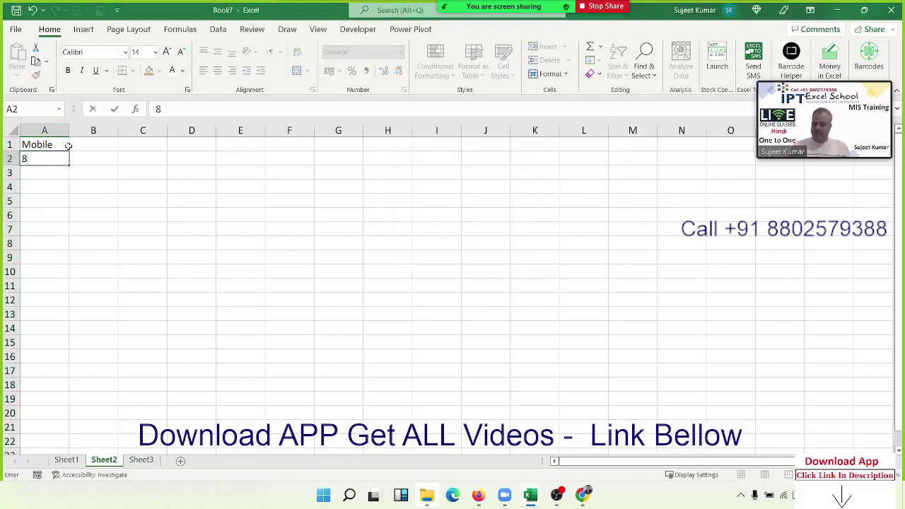
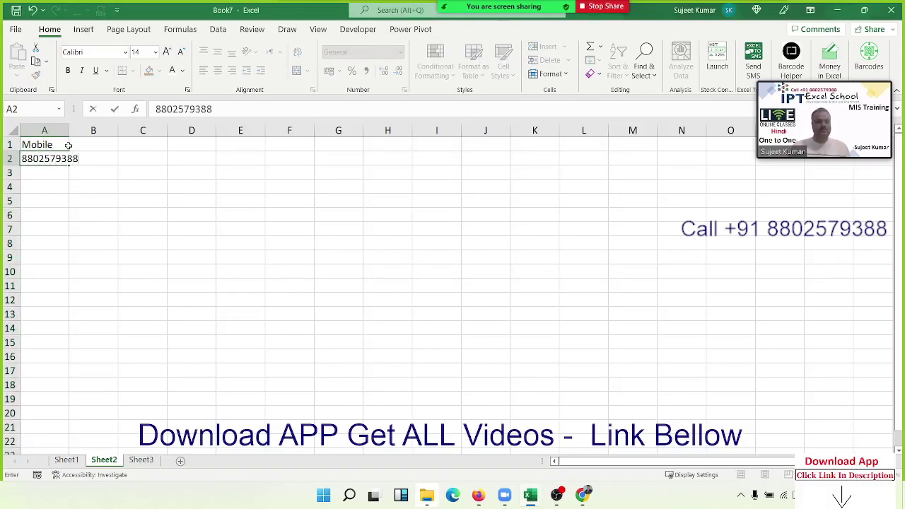
pyautogui.press('Return')
pyautogui.click(51, 287)
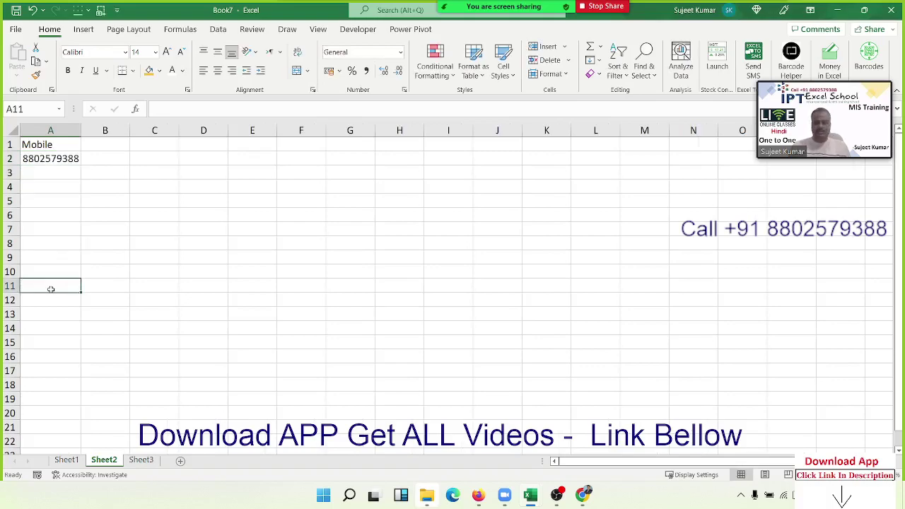
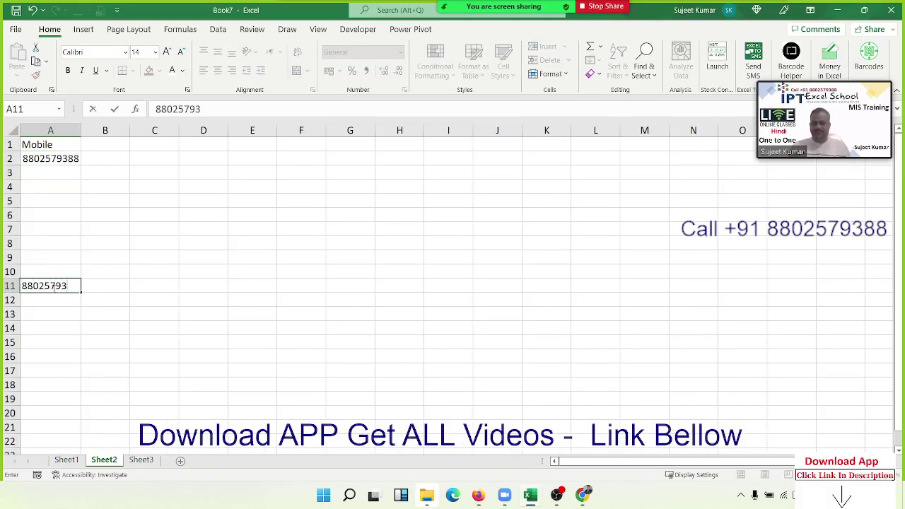
pyautogui.press('Return')
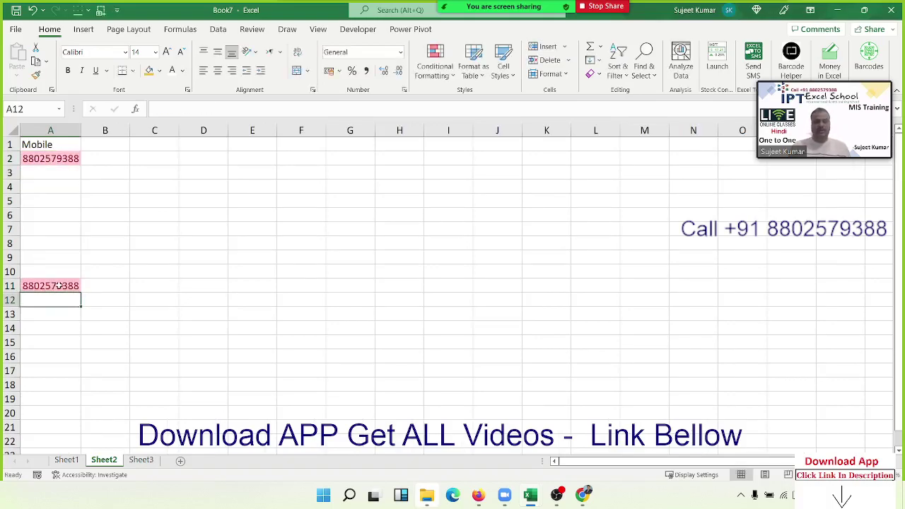
pyautogui.click(63, 372)
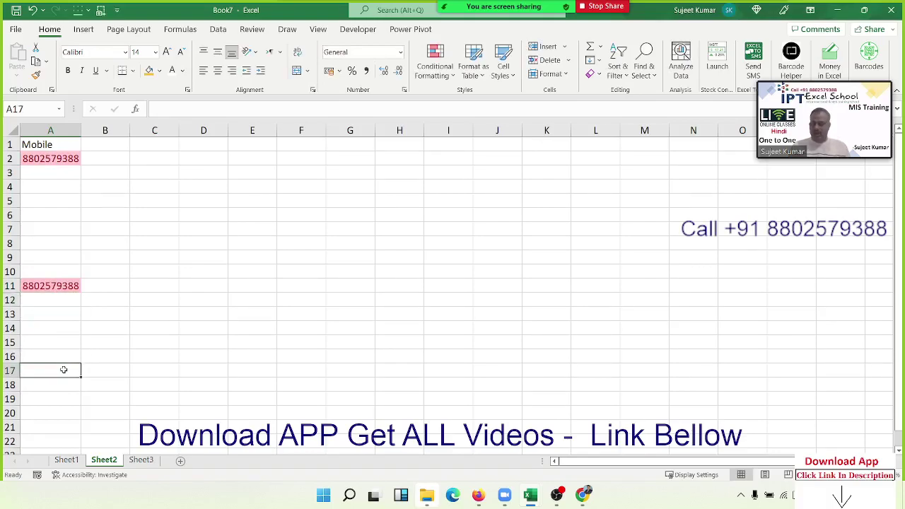
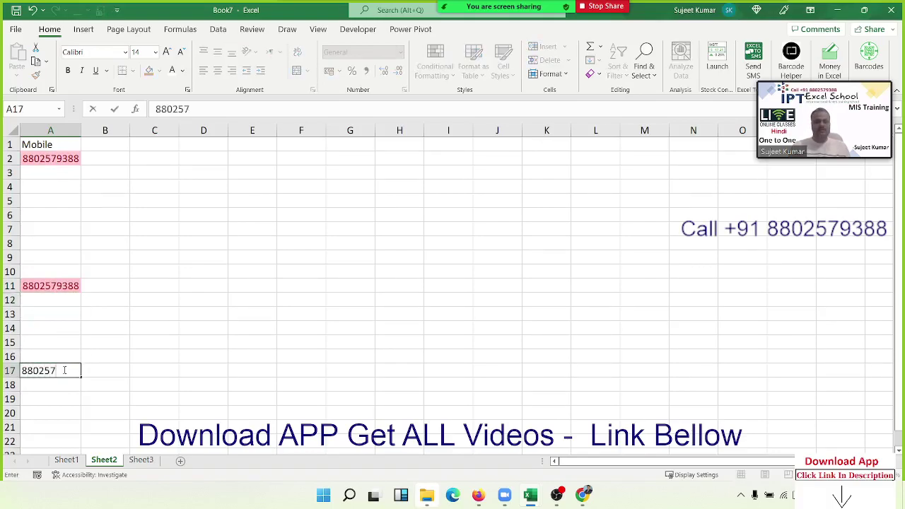
pyautogui.press('Return')
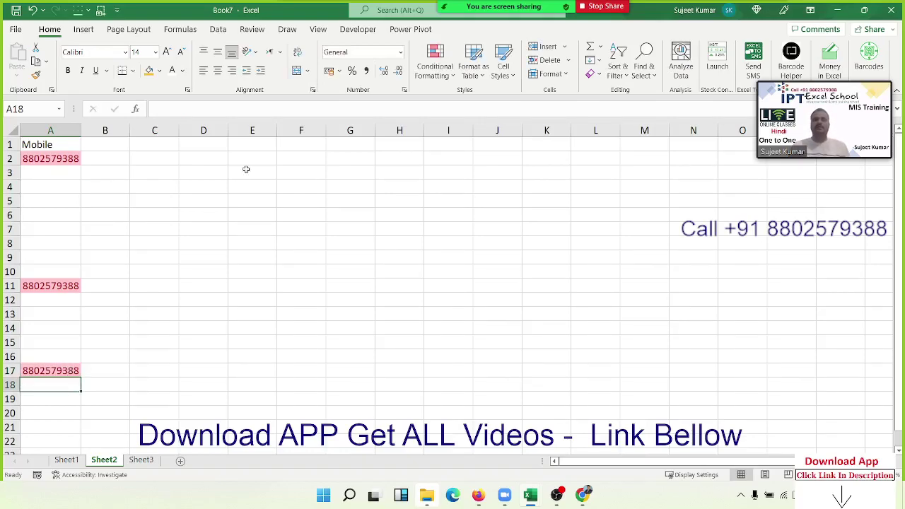
# Step: Show the Conditional Formatting menu, dismiss it, then reopen the Highlight Cells Rules list
pyautogui.click(447, 80)
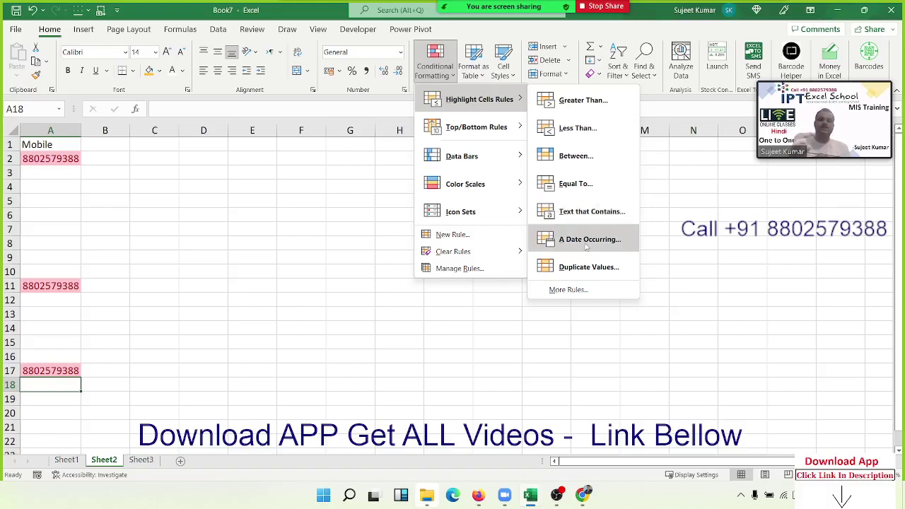
pyautogui.press('Escape')
pyautogui.press('Escape')
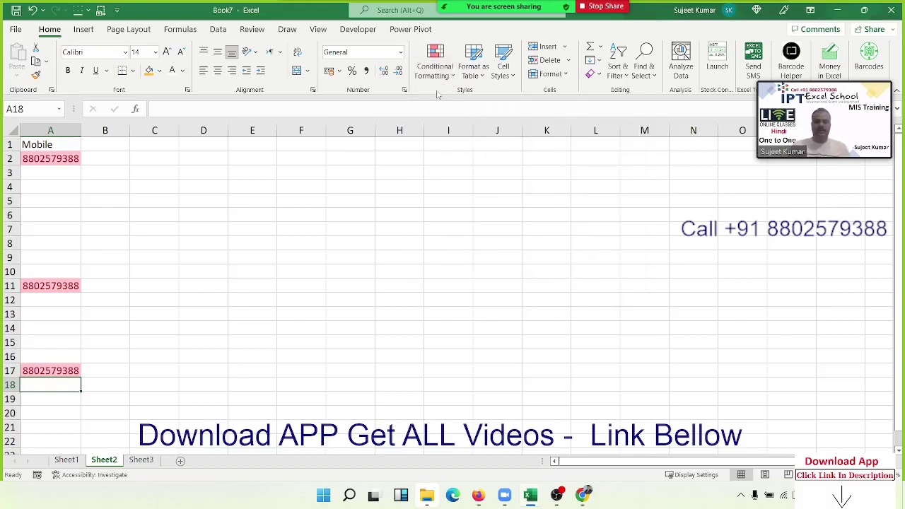
pyautogui.click(435, 65)
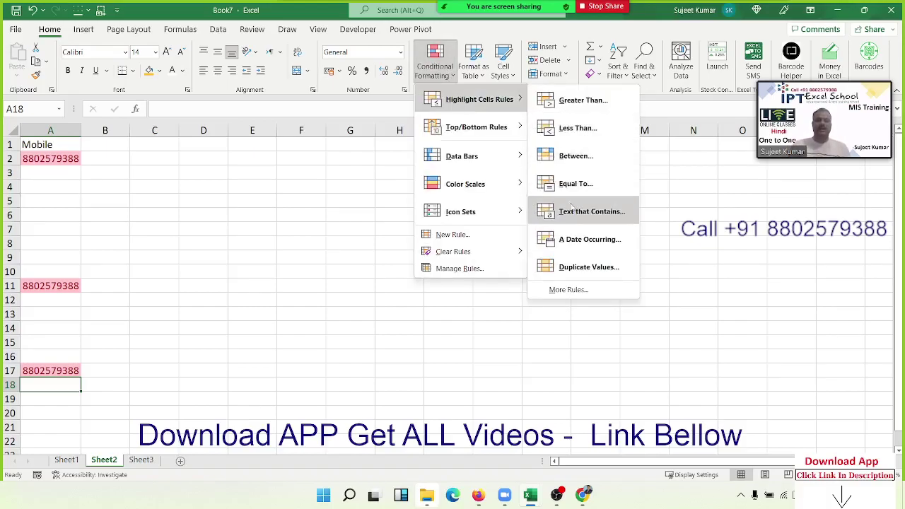